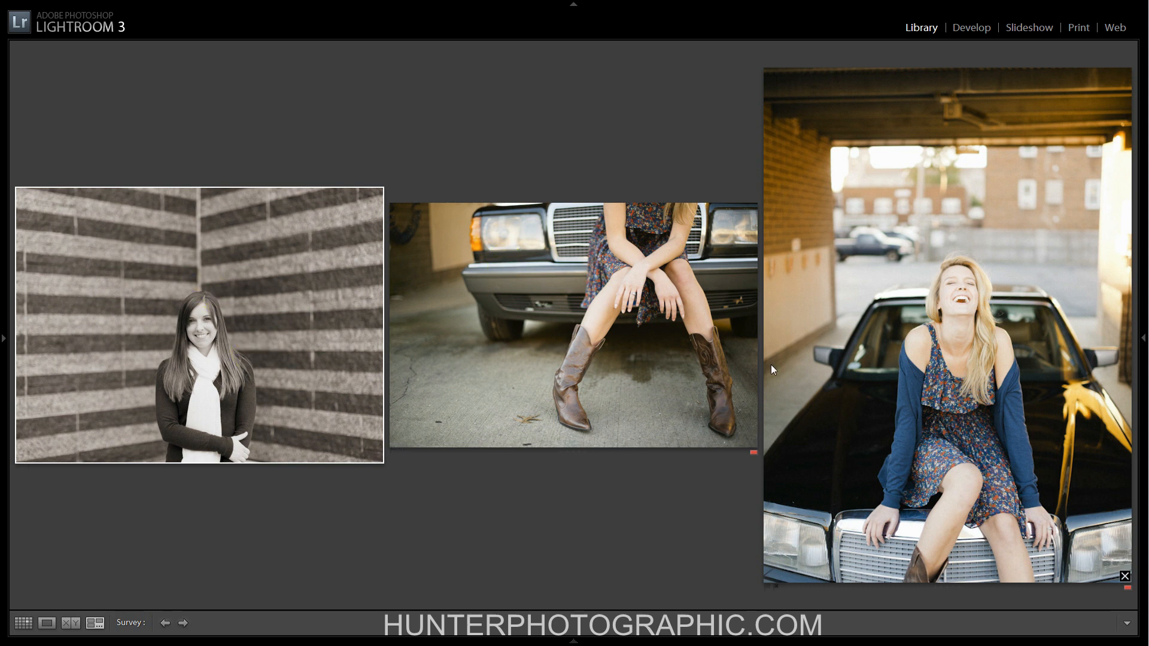
Open the photo of the cowboy boots in front of the car for editing in the Develop module.
click(517, 430)
double_click(551, 370)
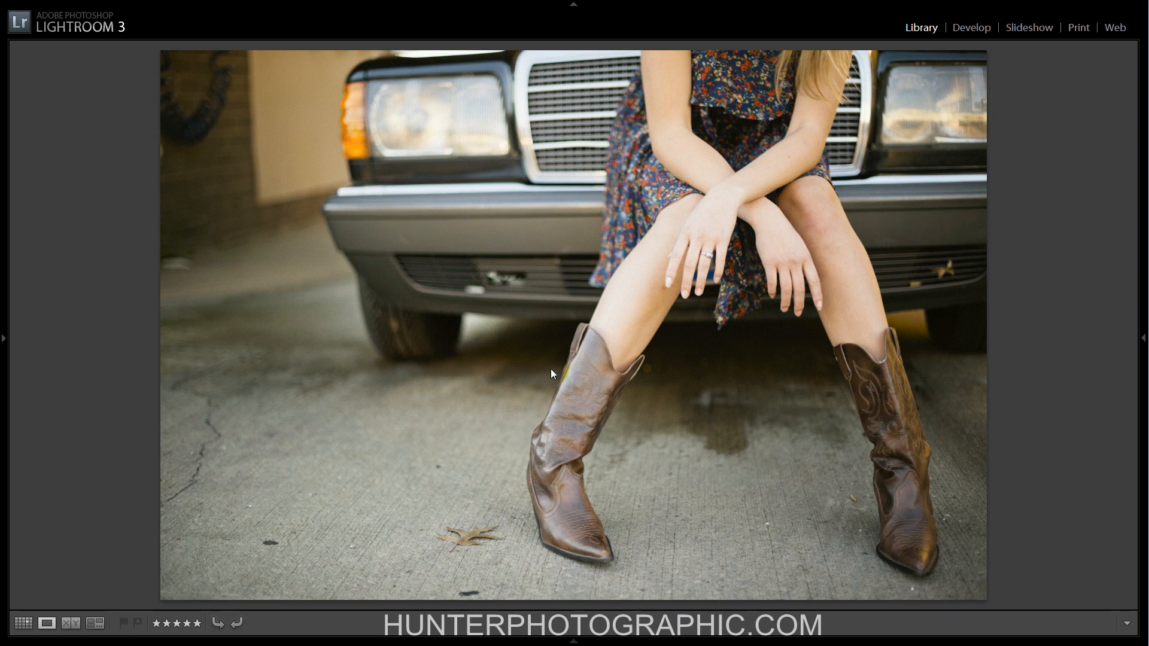
key(d)
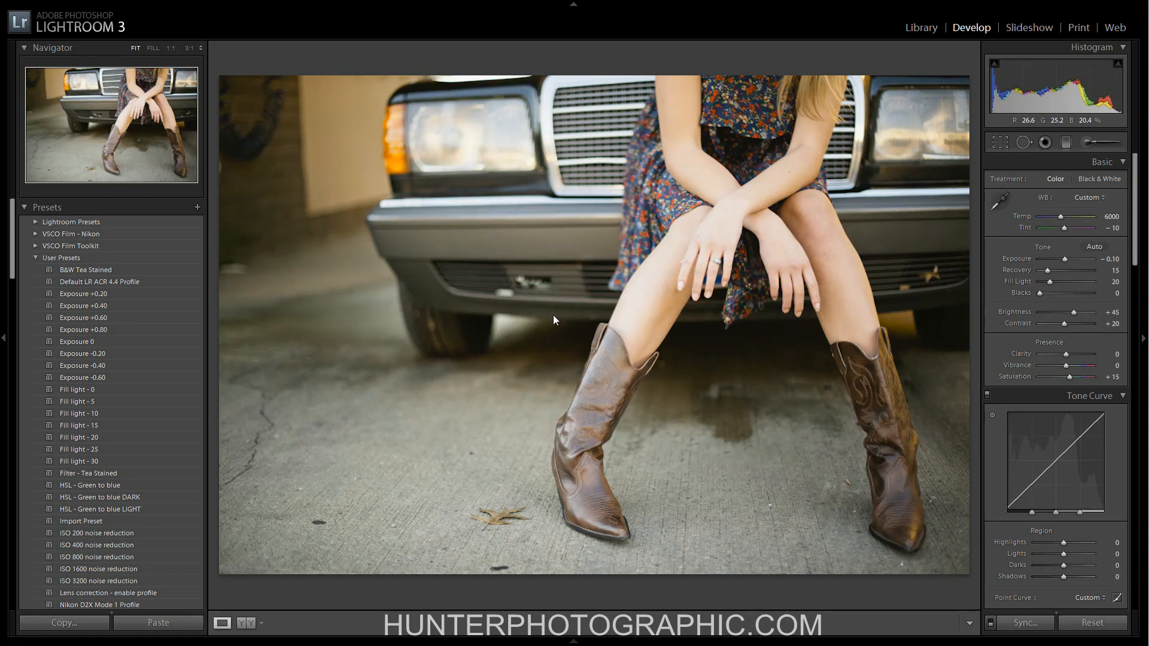
Collapse the user presets and apply the RESET ALL preset from the VSCO Film - Nikon group.
click(36, 257)
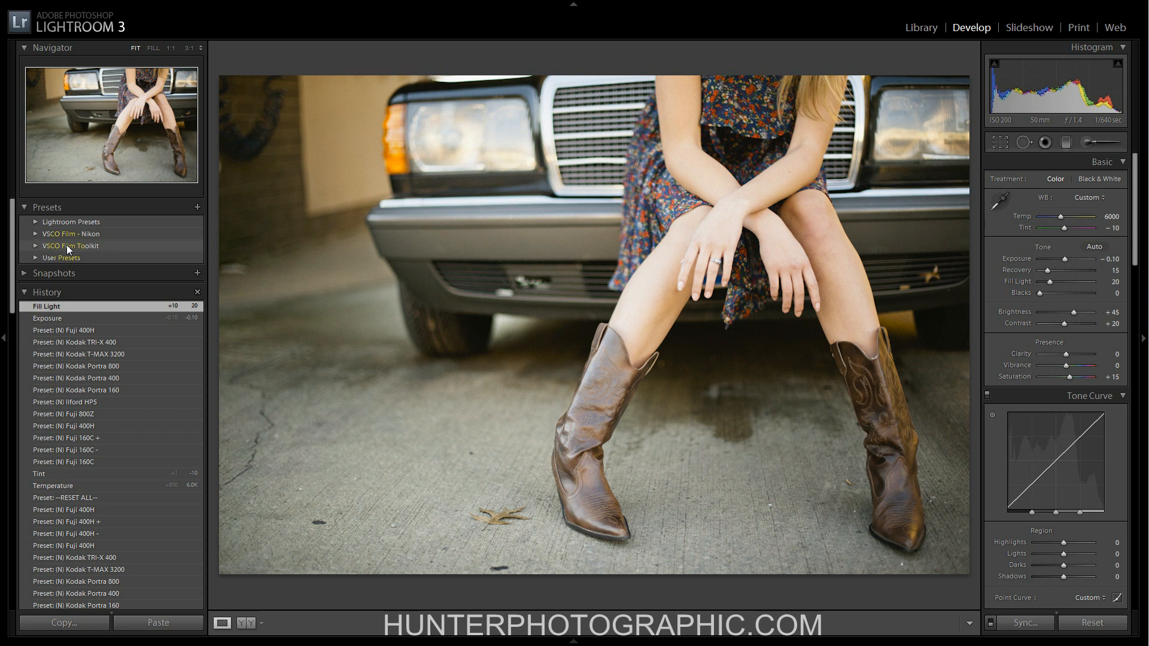
click(34, 234)
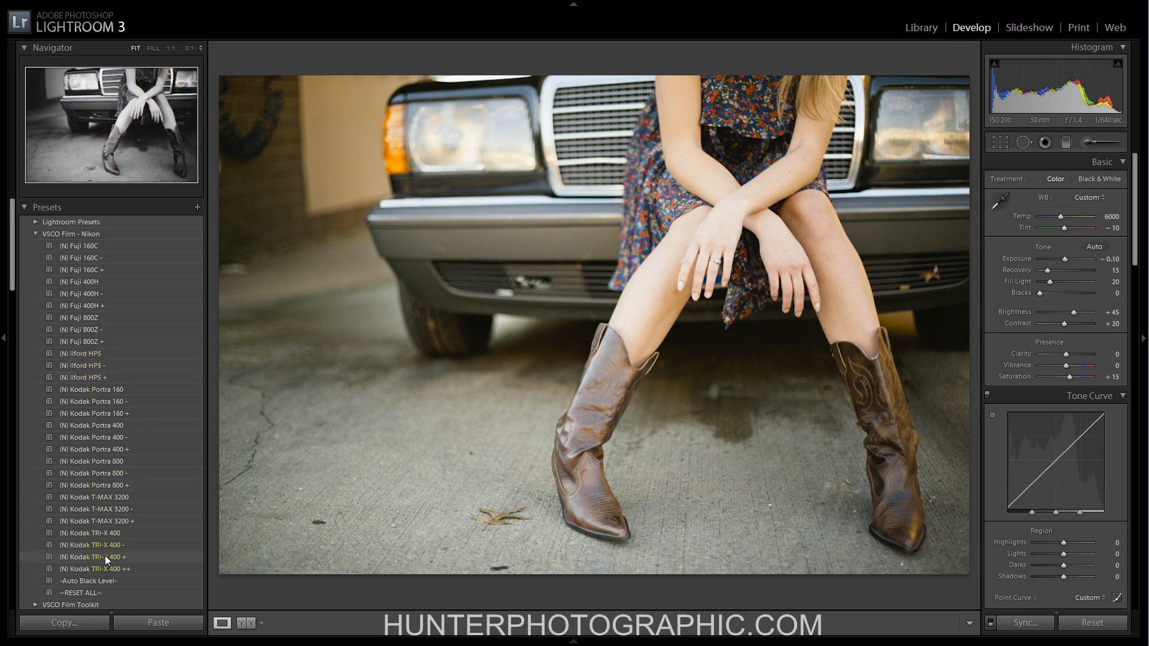
click(99, 591)
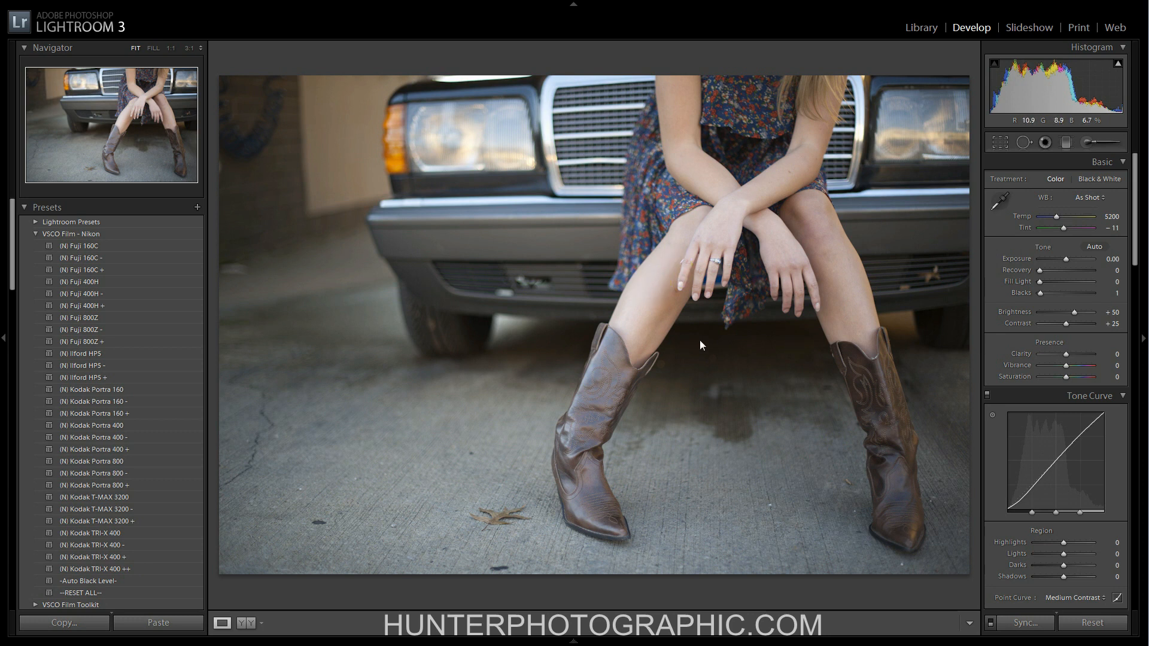
Set the photo's white balance to a temperature of 6000 and a tint of -10.
click(1109, 220)
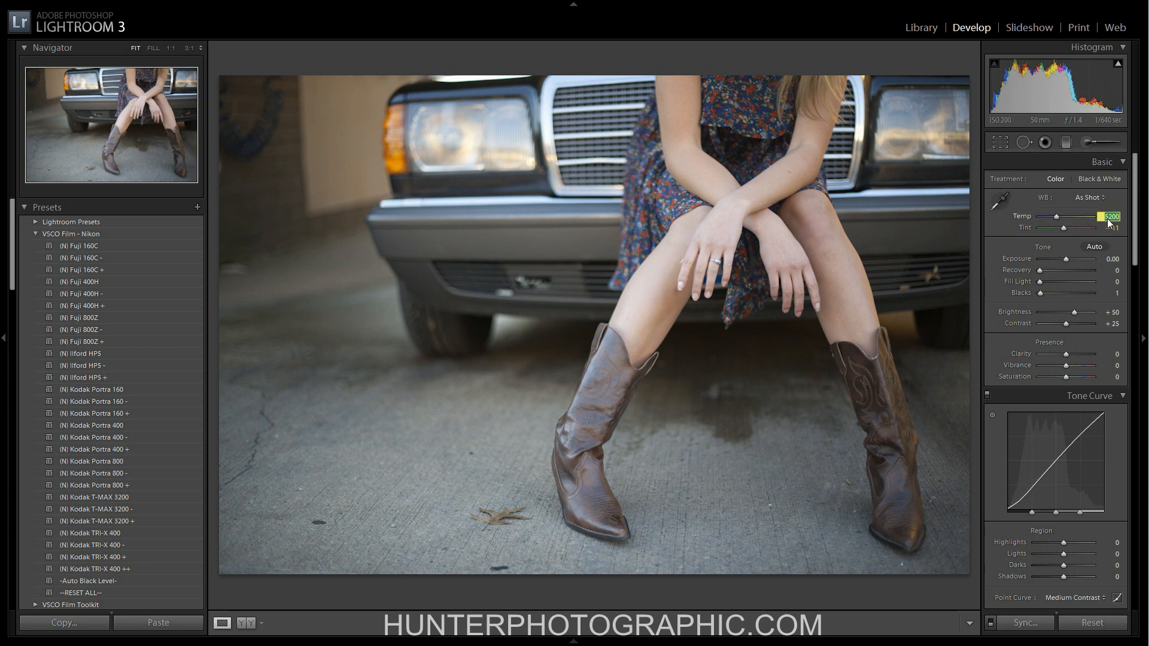
text(6000)
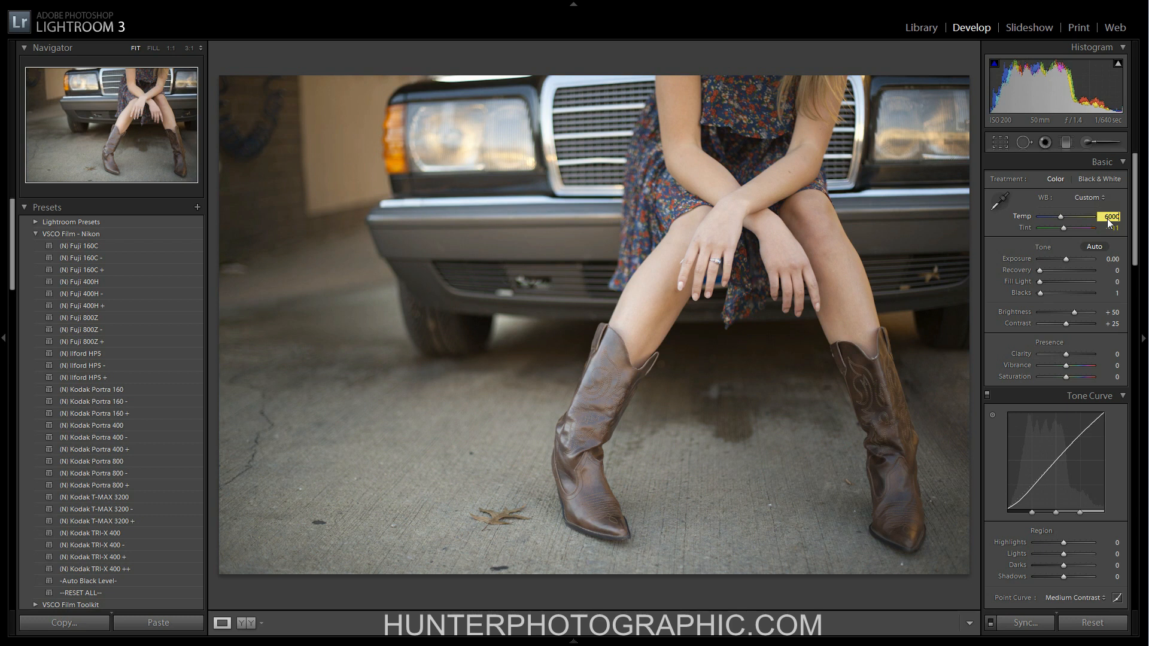
key(Return)
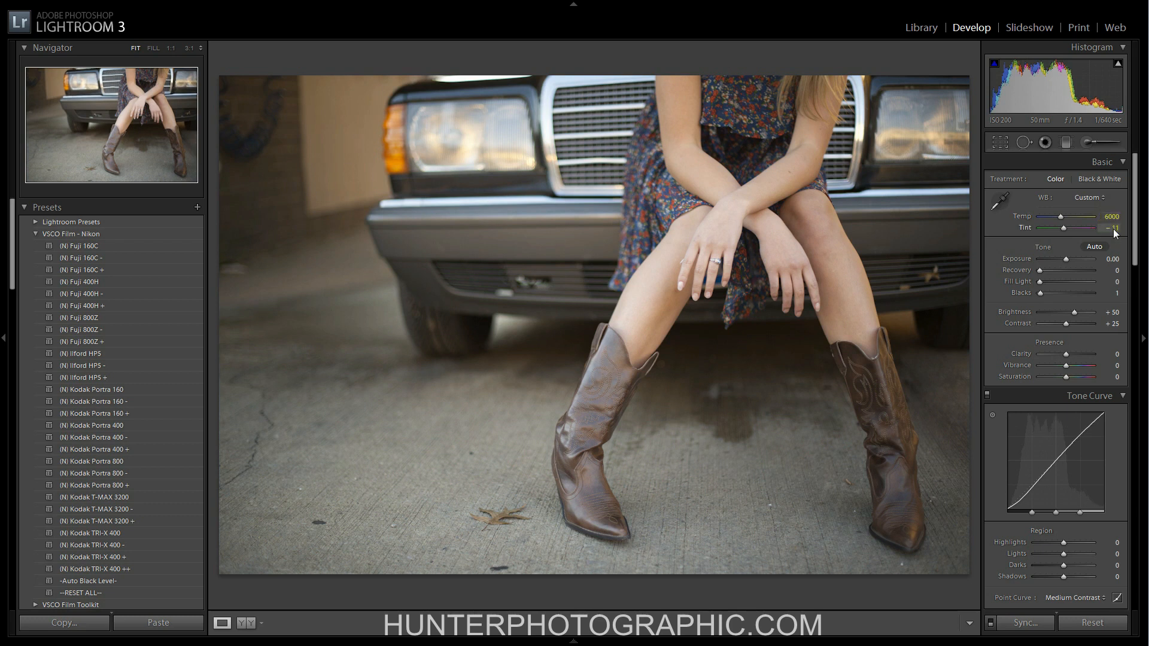
click(1113, 228)
text(-10)
key(Return)
Apply the (N) Fuji 160C preset and look through the camera profiles available under Camera Calibration.
drag(706, 263, 660, 308)
click(106, 247)
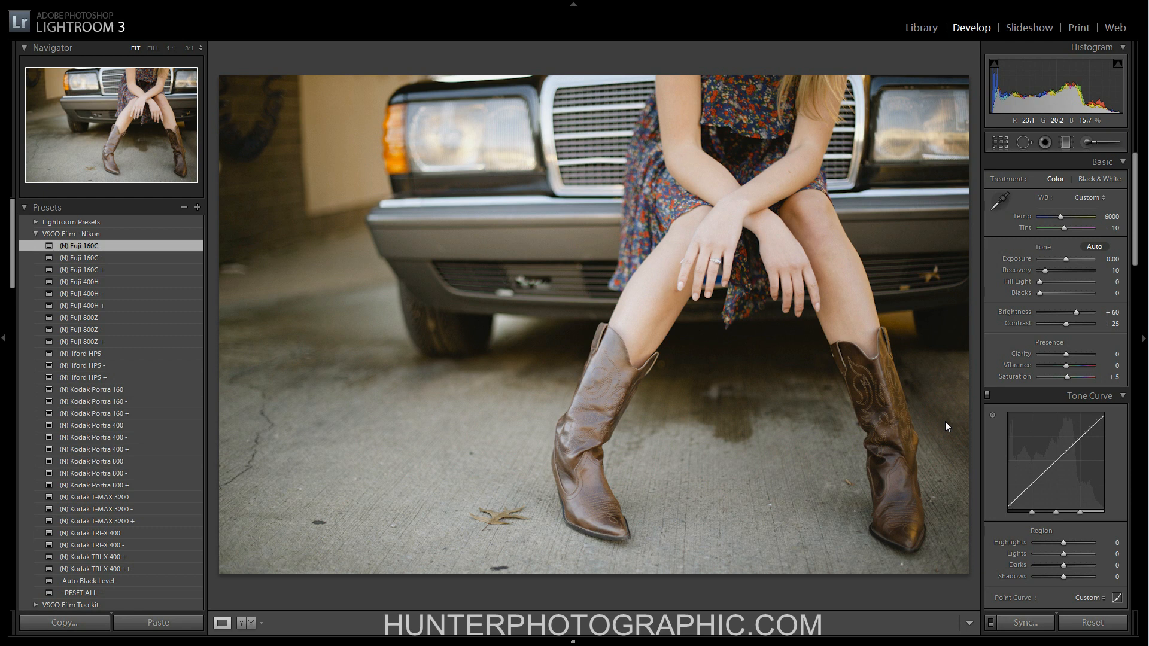
drag(1135, 242, 1142, 587)
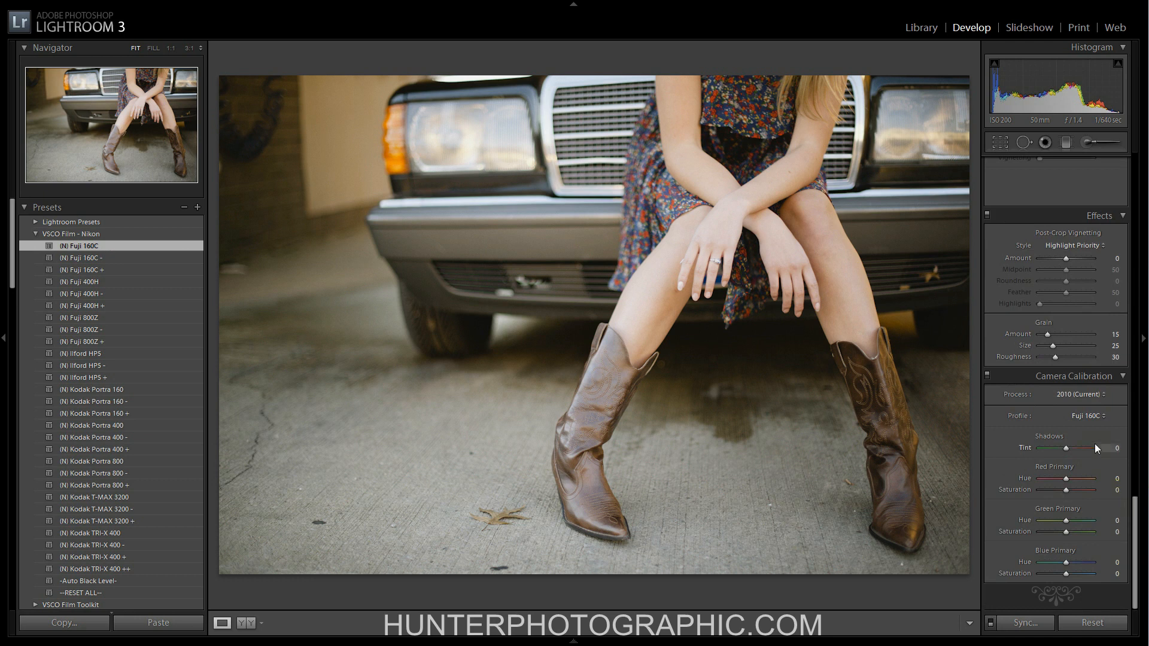
click(1078, 419)
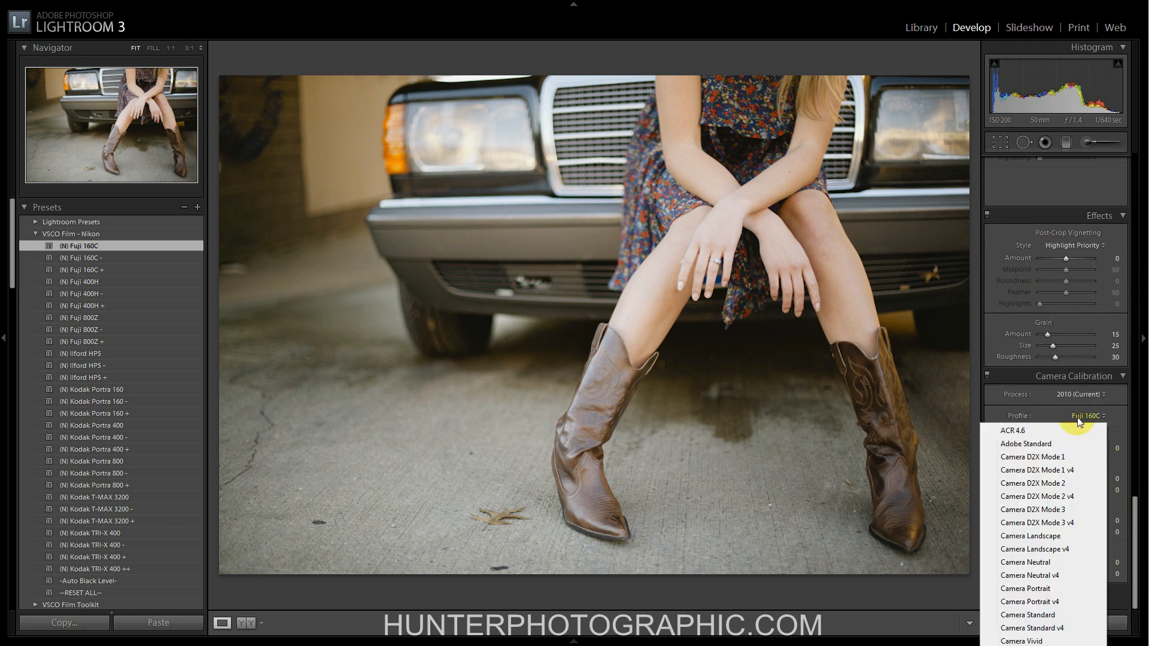
click(1136, 515)
drag(1135, 515, 1136, 461)
click(1084, 560)
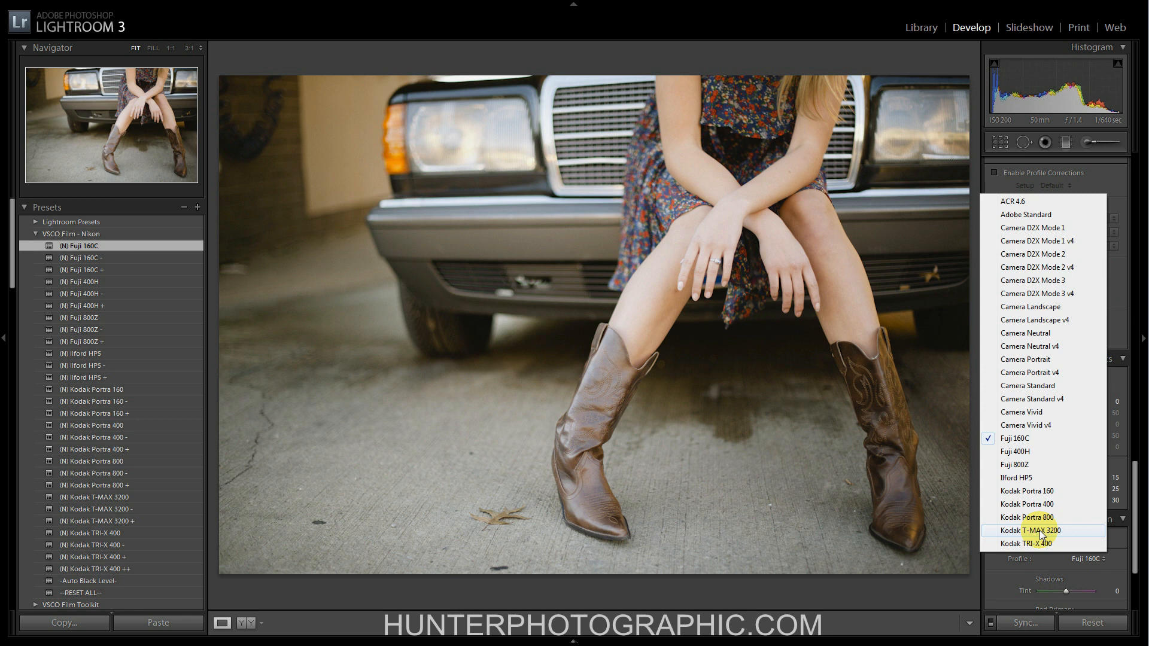
click(1133, 503)
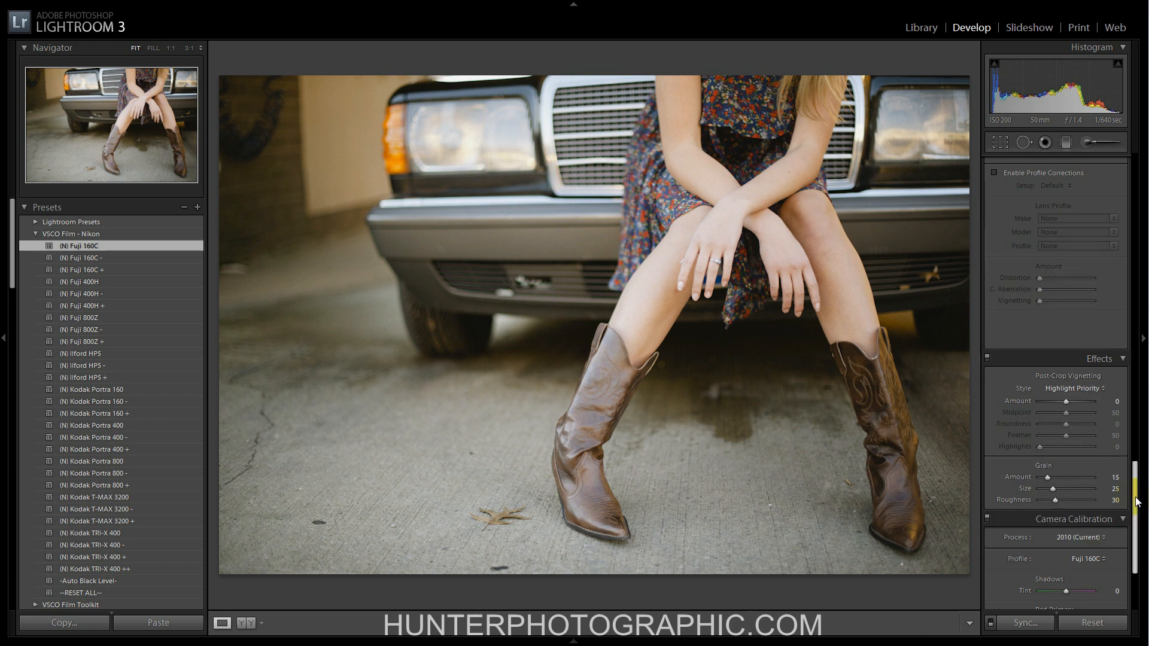
Examine the preset's basic, tone curve and HSL settings, and inspect the skin tones and hands at 1:1.
drag(1133, 502, 1133, 206)
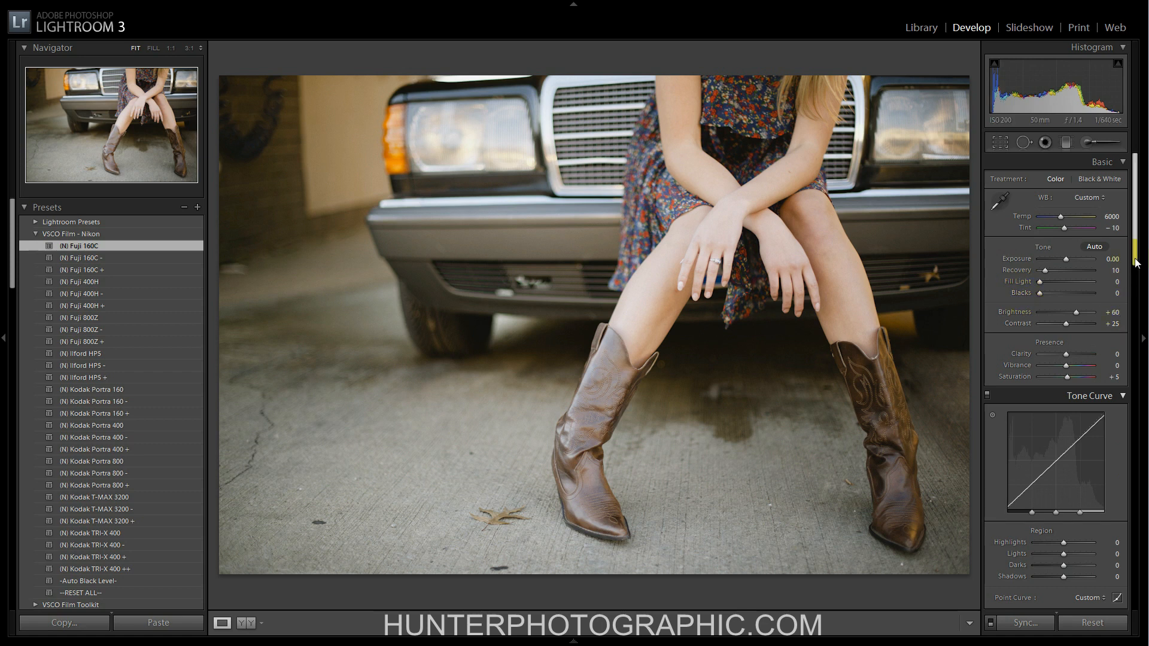
scroll(1108, 369, down, 5)
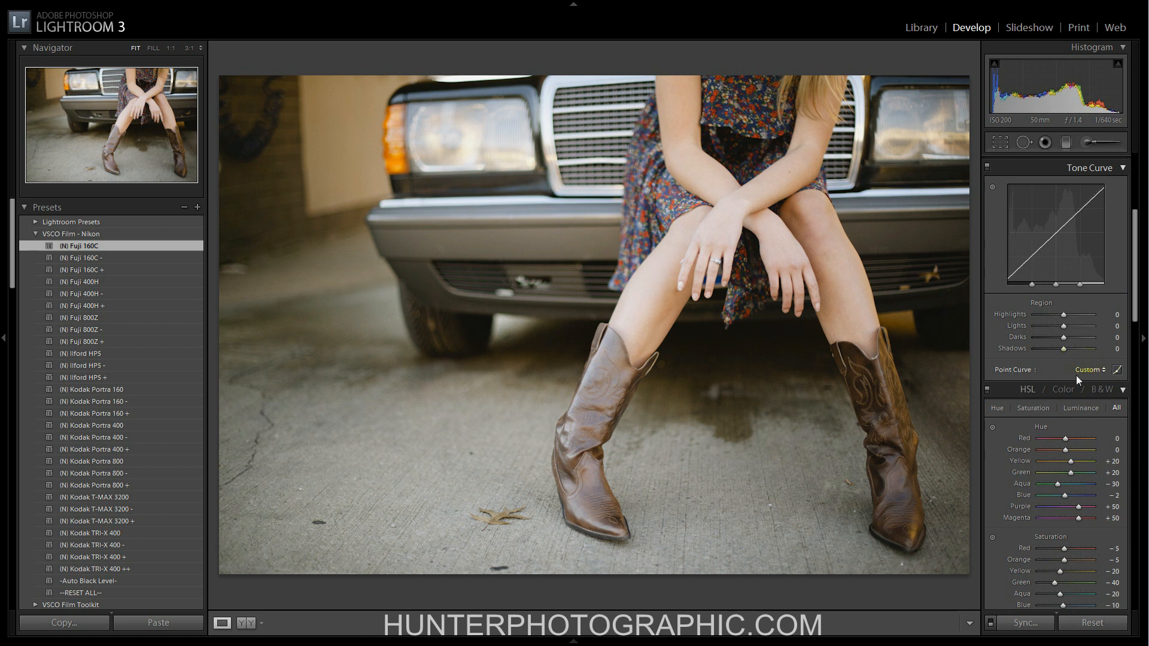
click(1140, 324)
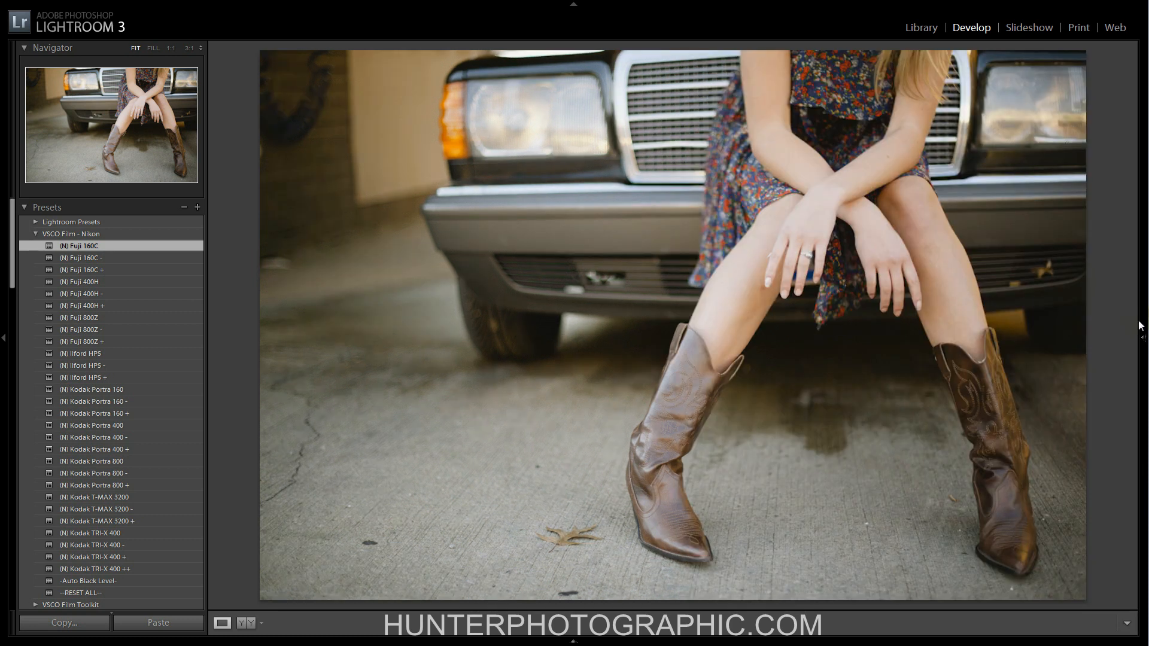
click(1140, 329)
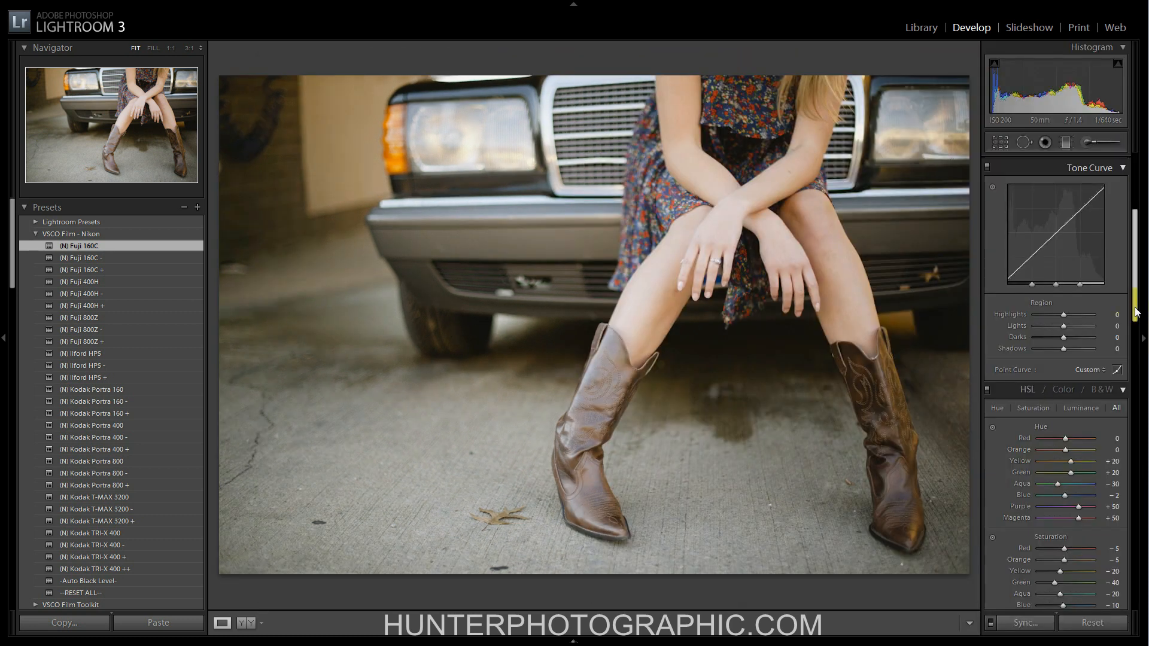
drag(1136, 312, 1136, 367)
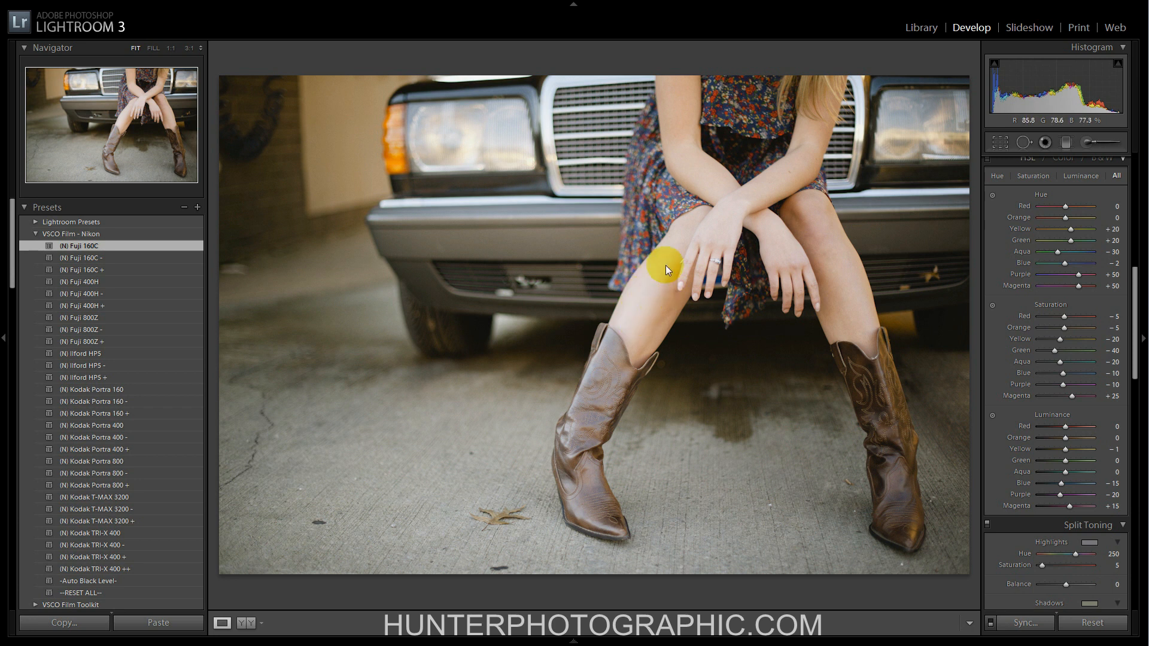
click(707, 278)
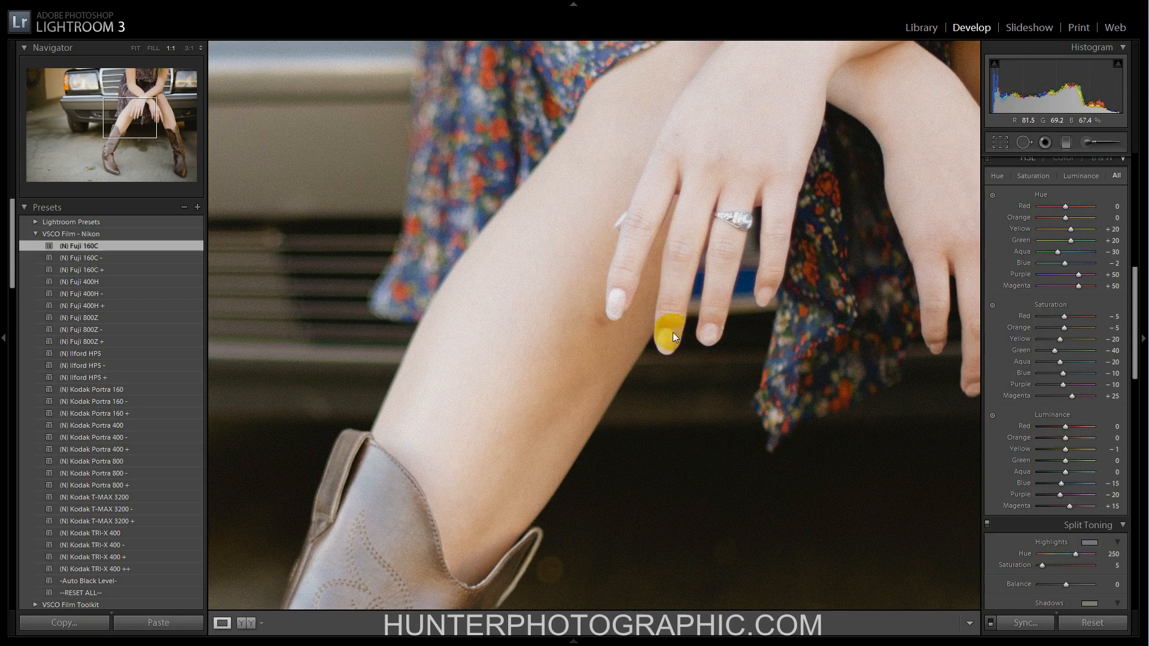
click(637, 340)
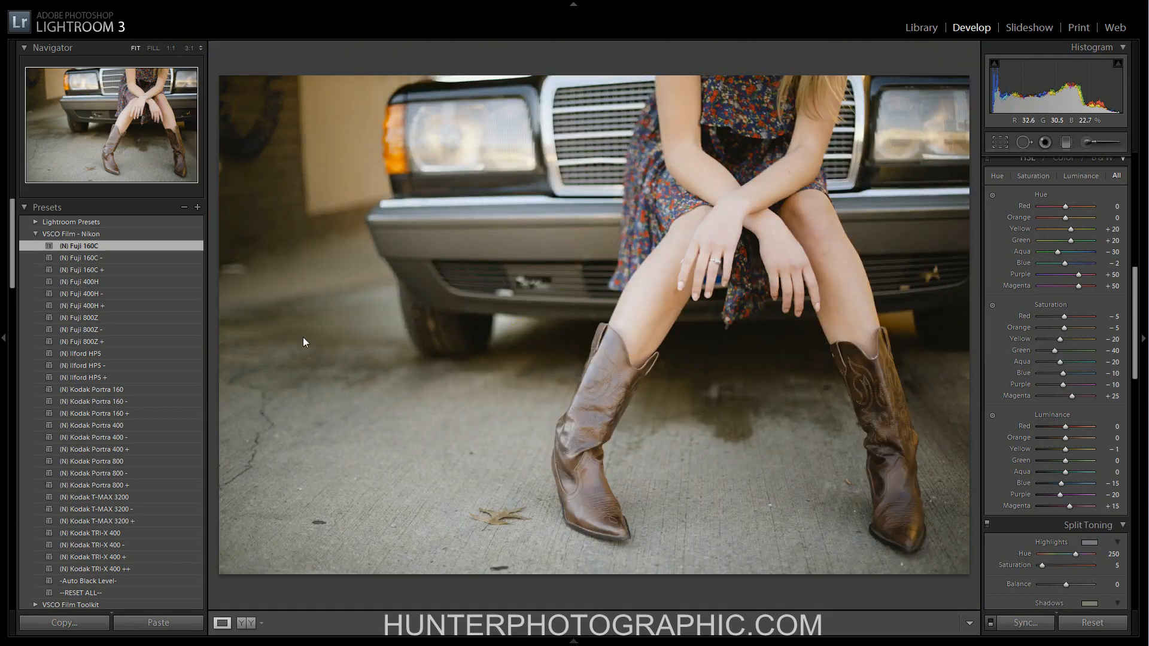
Try the (N) Fuji 400H, (N) Fuji 800Z and (N) Ilford HP5 presets on the photo in turn.
click(101, 283)
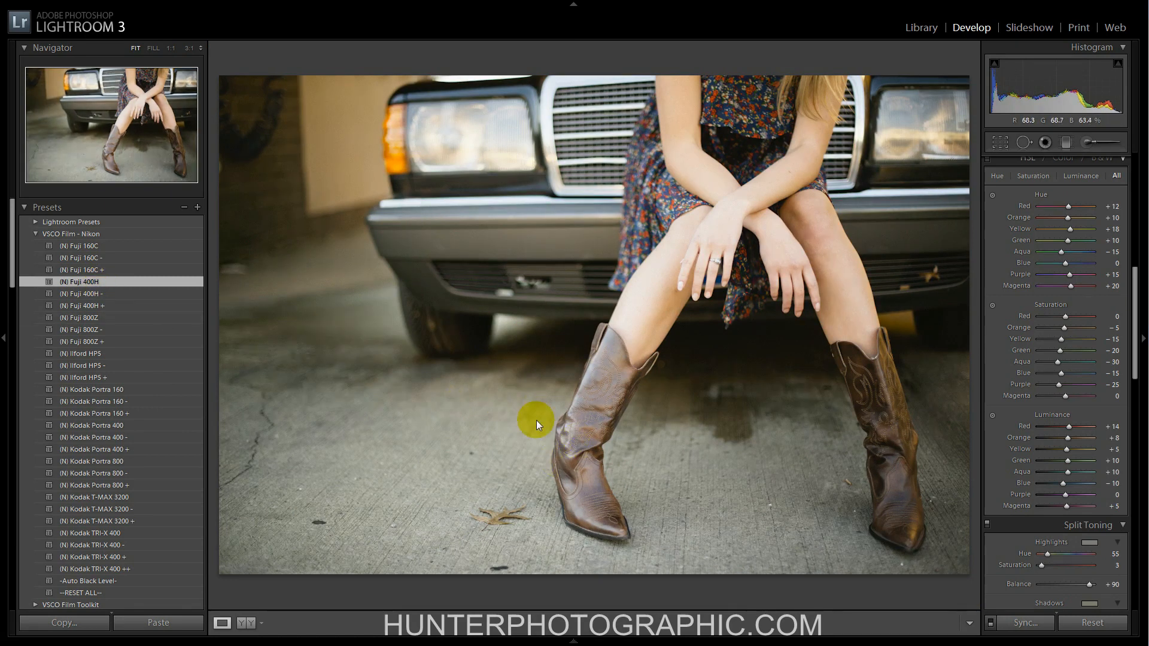
click(127, 318)
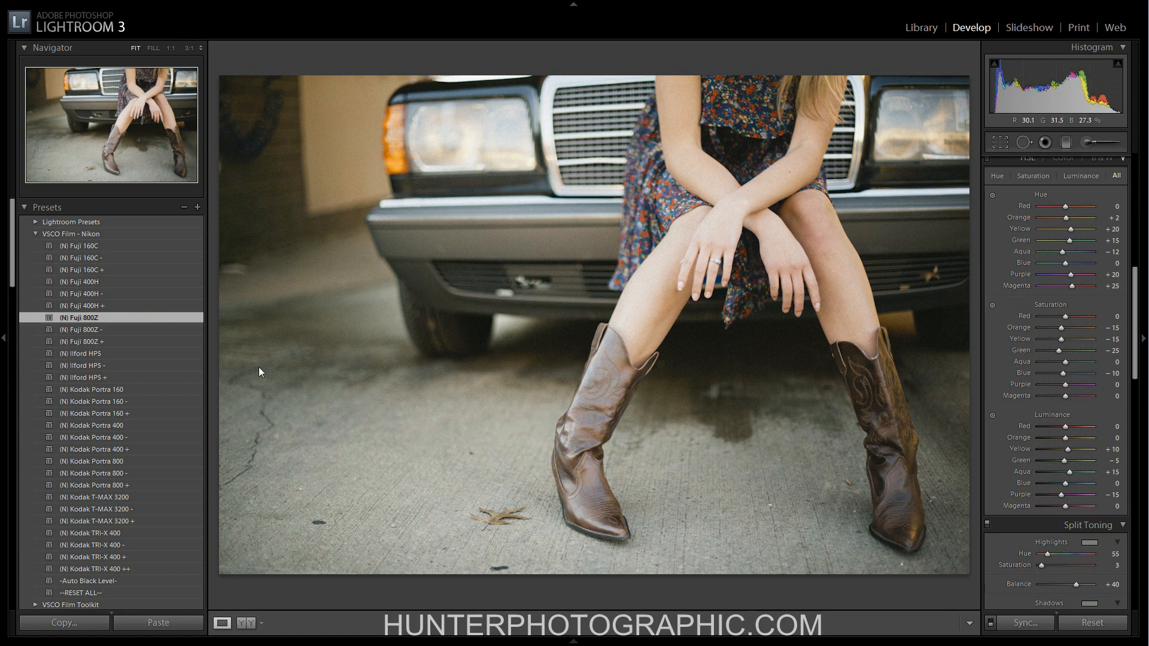
click(114, 354)
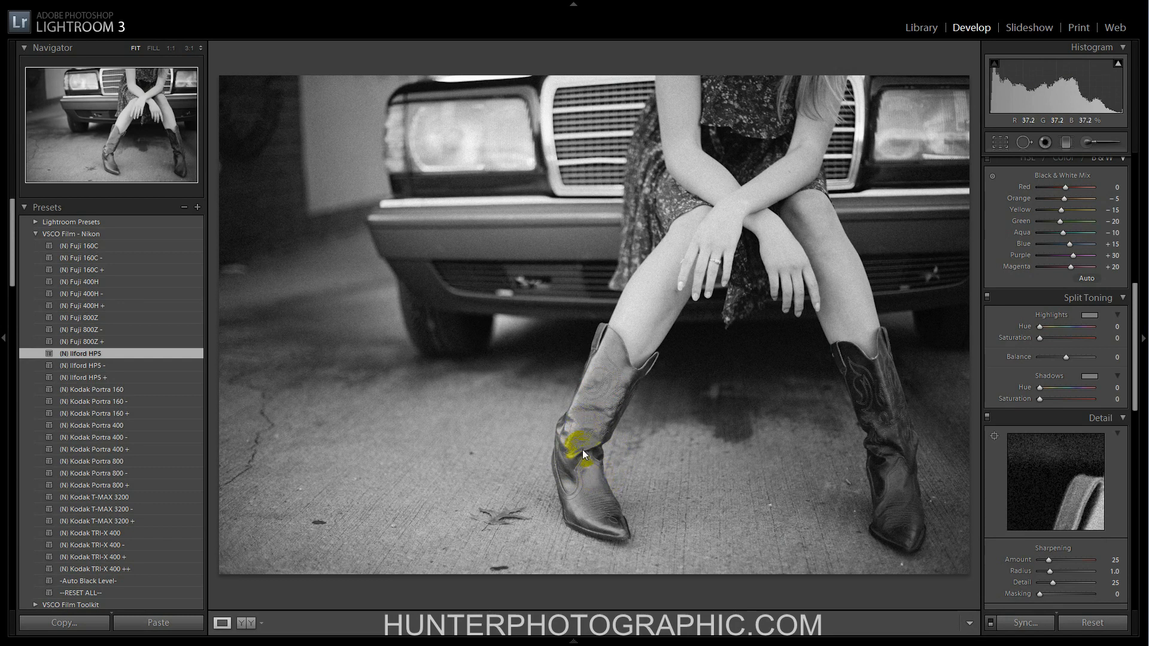
Try the (N) Kodak Portra 160, Portra 400 and Portra 800 presets on the photo in turn.
click(136, 389)
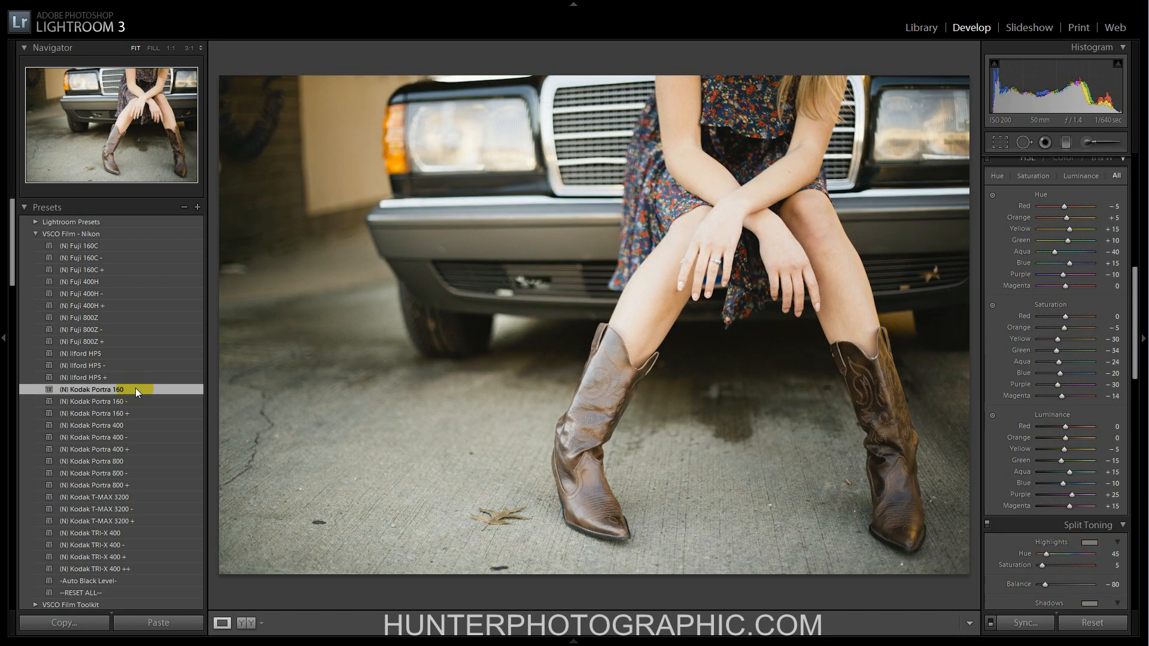
click(152, 425)
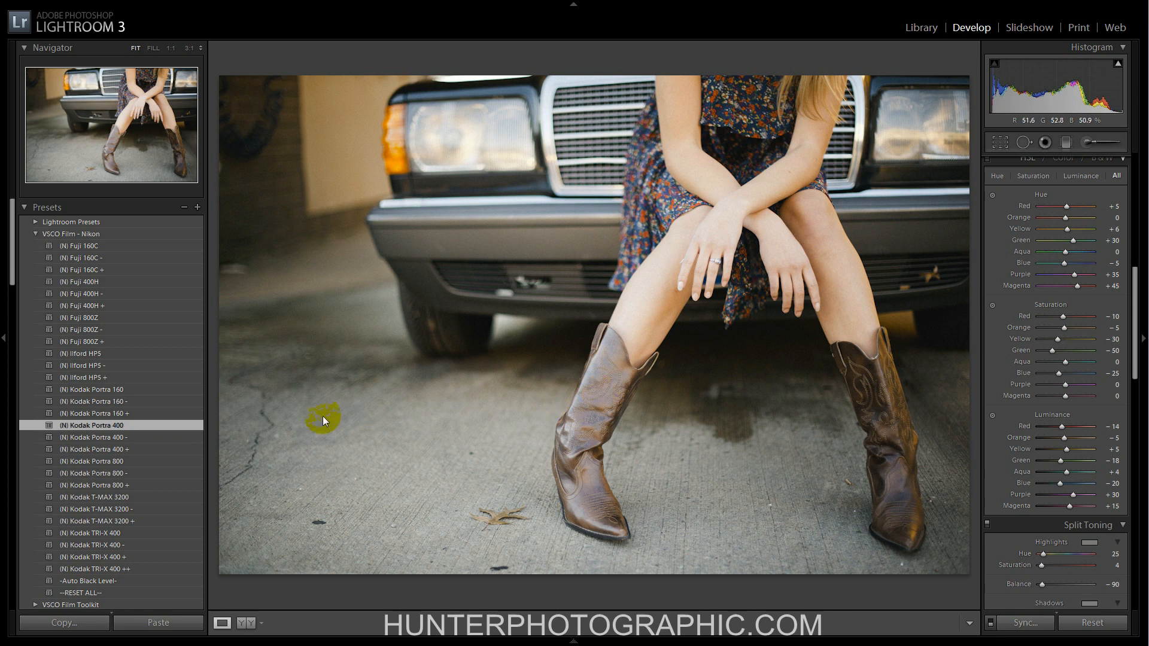
click(126, 461)
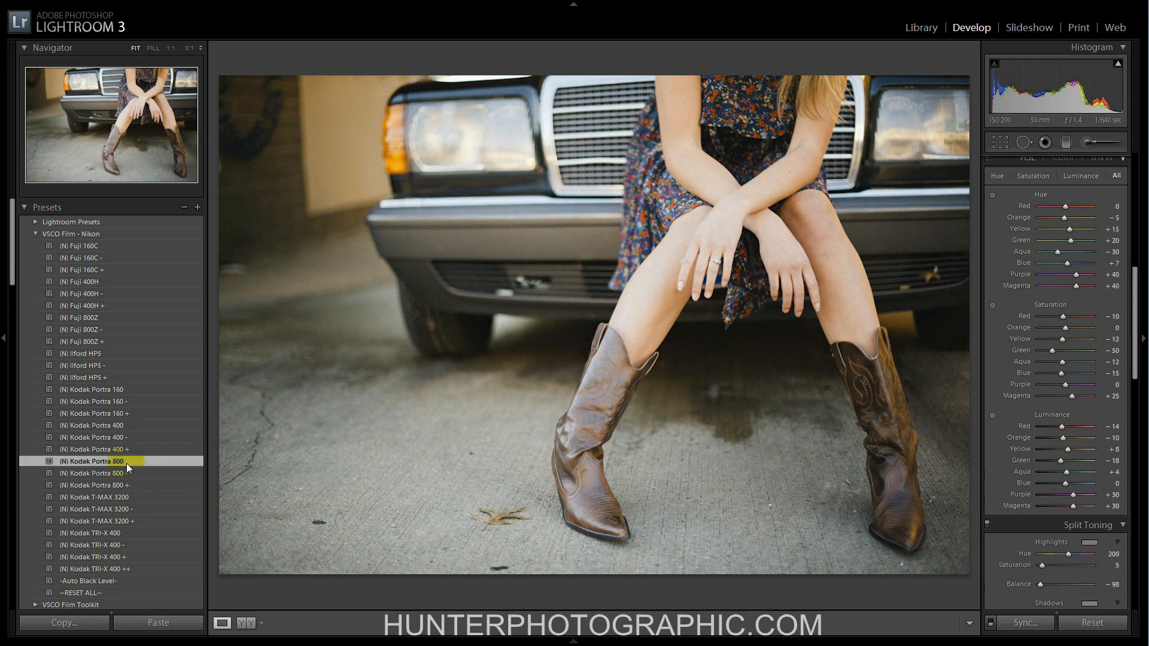
Try the black-and-white (N) Kodak T-MAX 3200 preset, review its basic settings, and try (N) Kodak TRI-X 400.
click(135, 496)
click(662, 482)
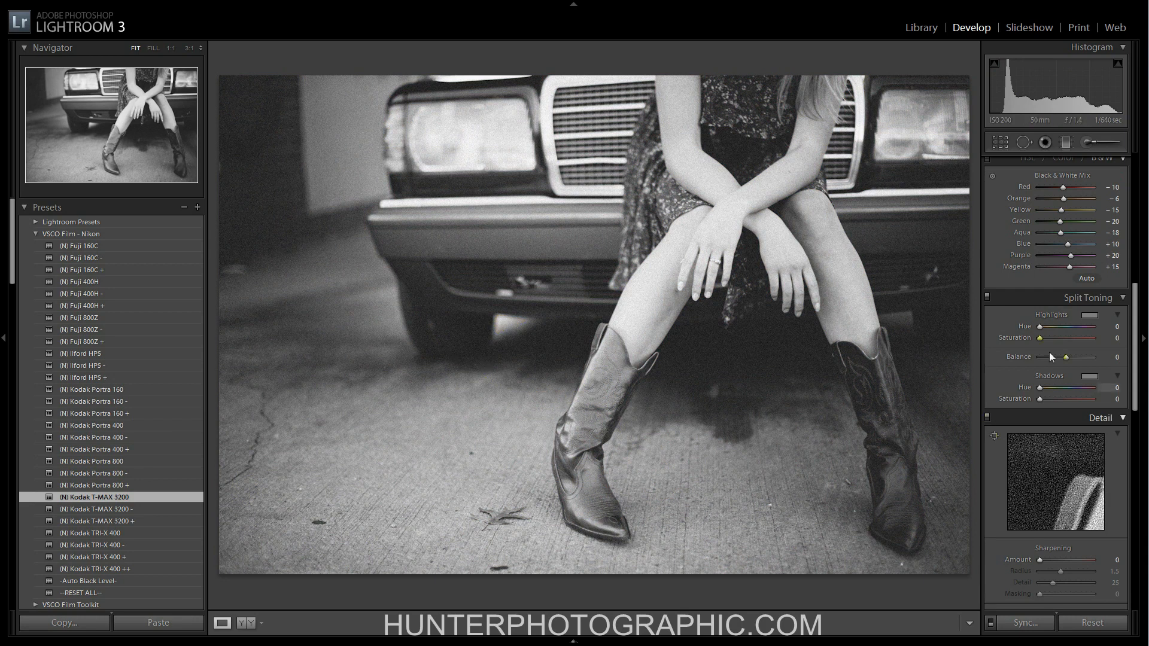
drag(1135, 307, 1133, 175)
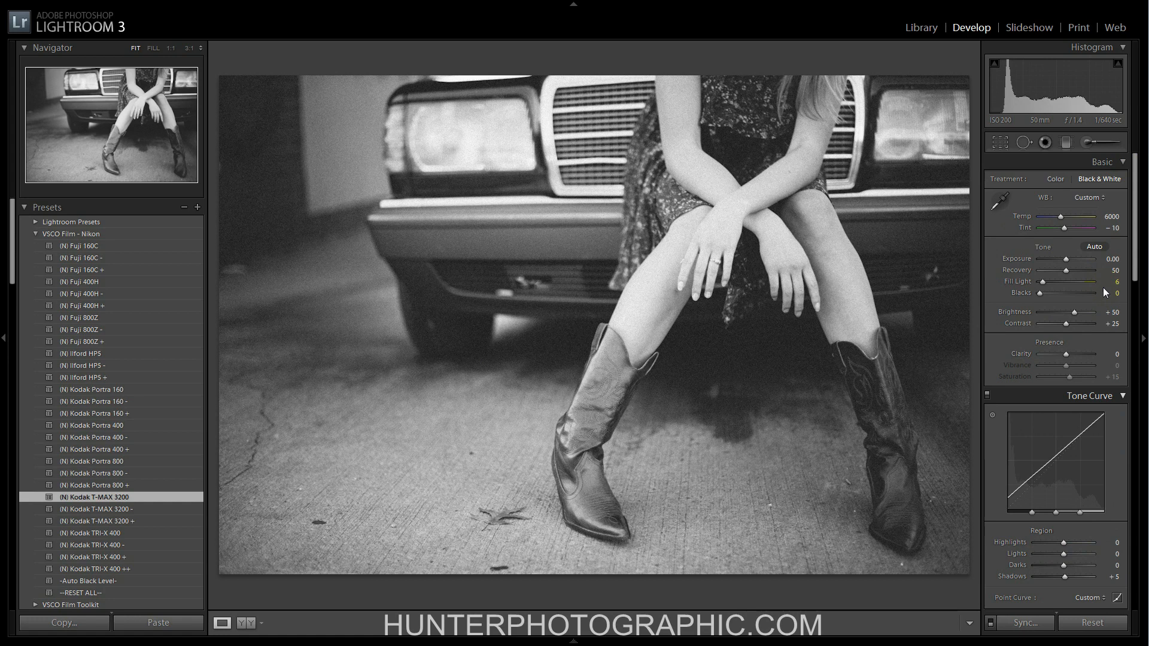
click(109, 534)
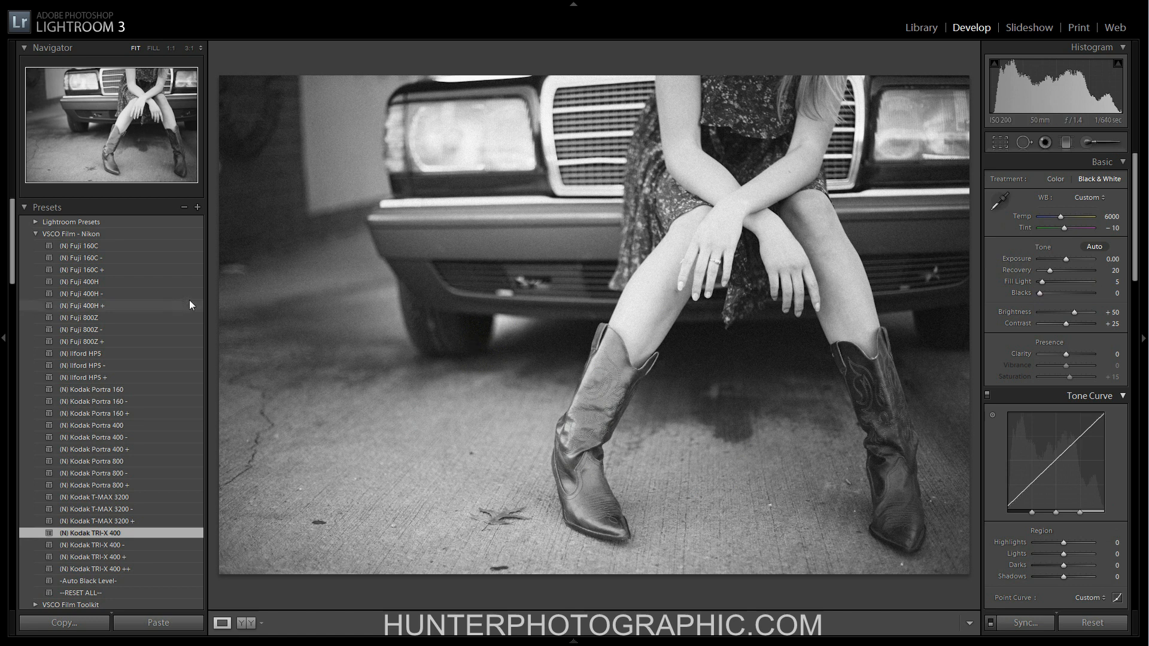
Compare the Fuji 400H preset with its minus and plus variants, and settle on the standard (N) Fuji 400H.
click(109, 280)
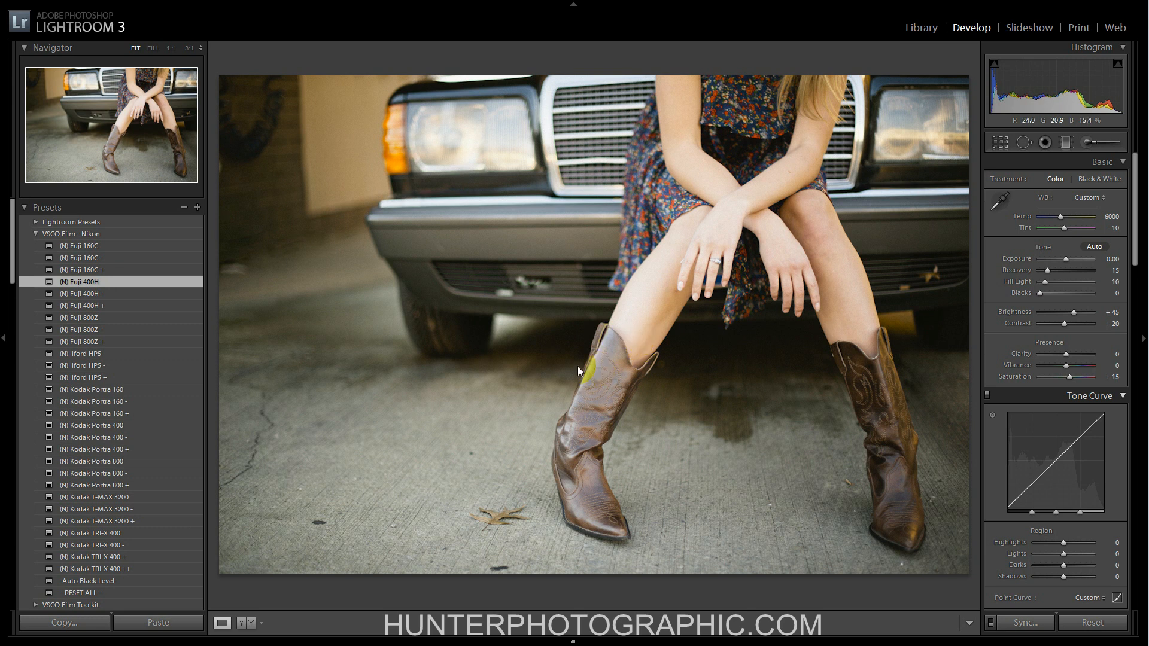
click(96, 293)
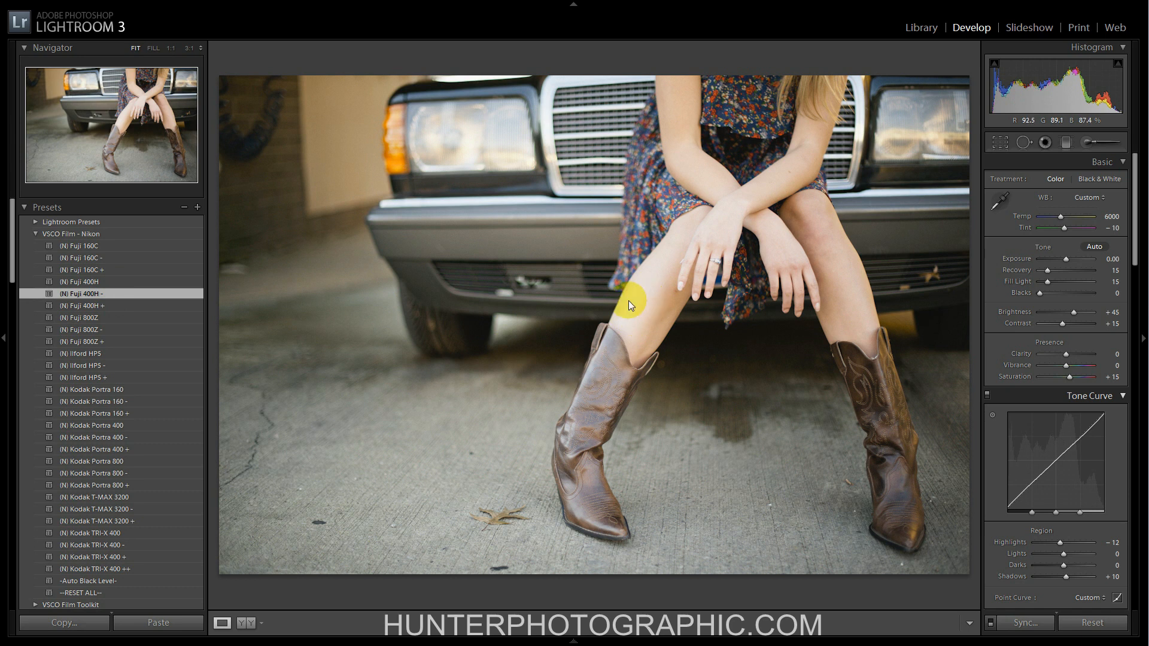
click(106, 305)
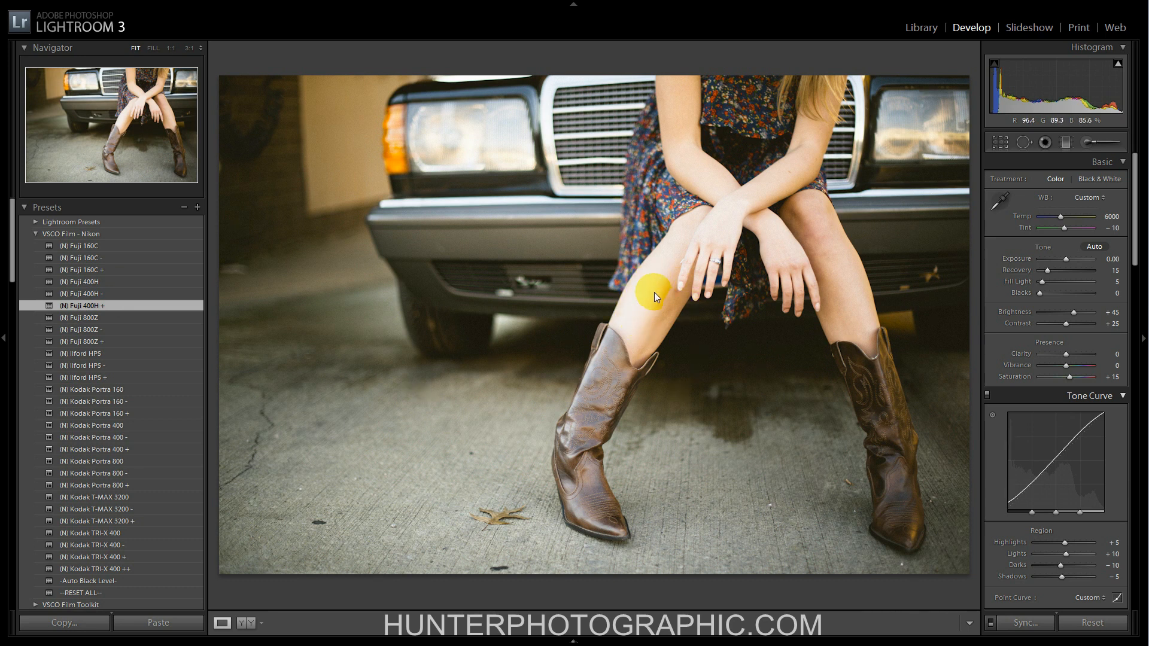
click(91, 281)
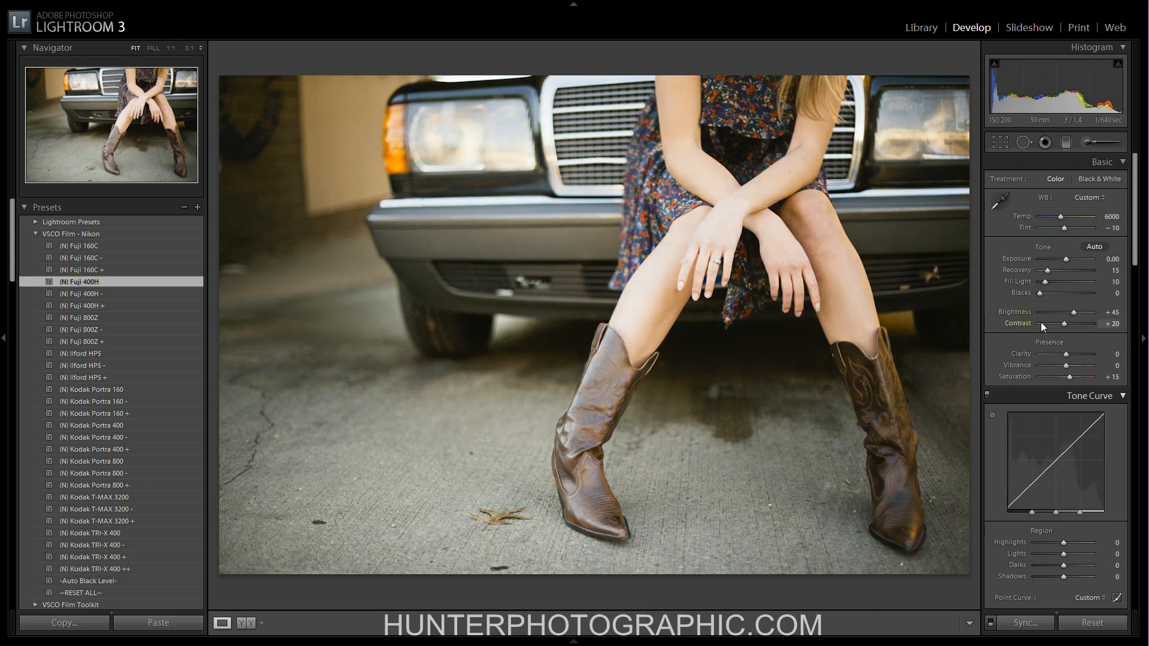
Lower the photo's exposure to -0.20.
click(1110, 260)
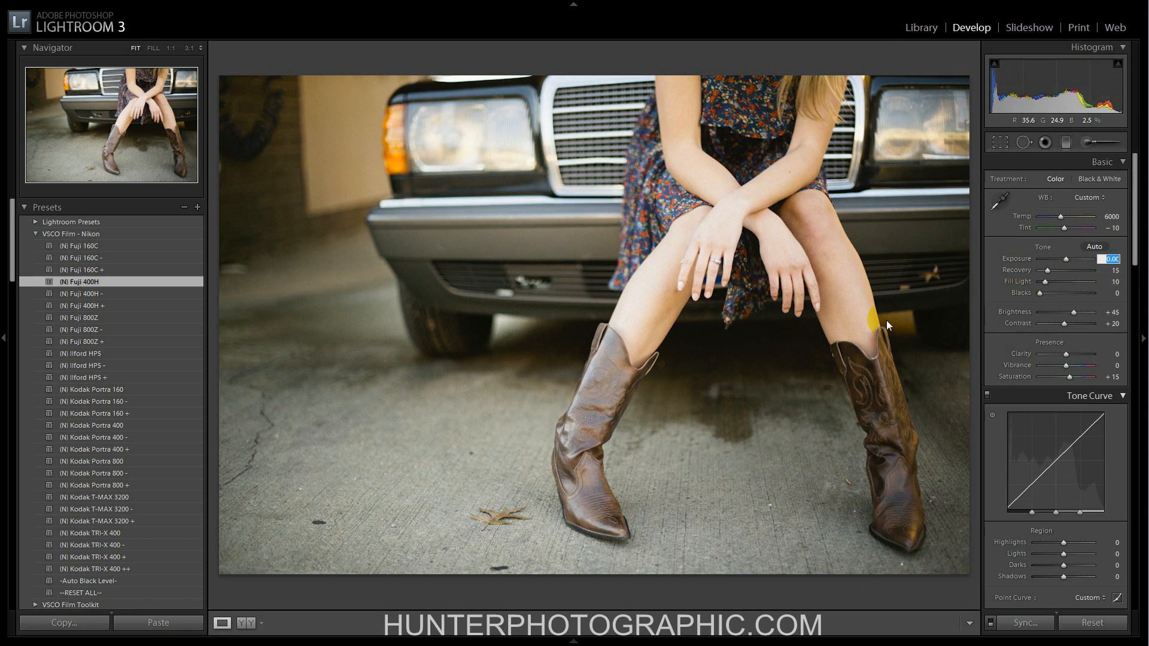
key(Down)
key(Down)
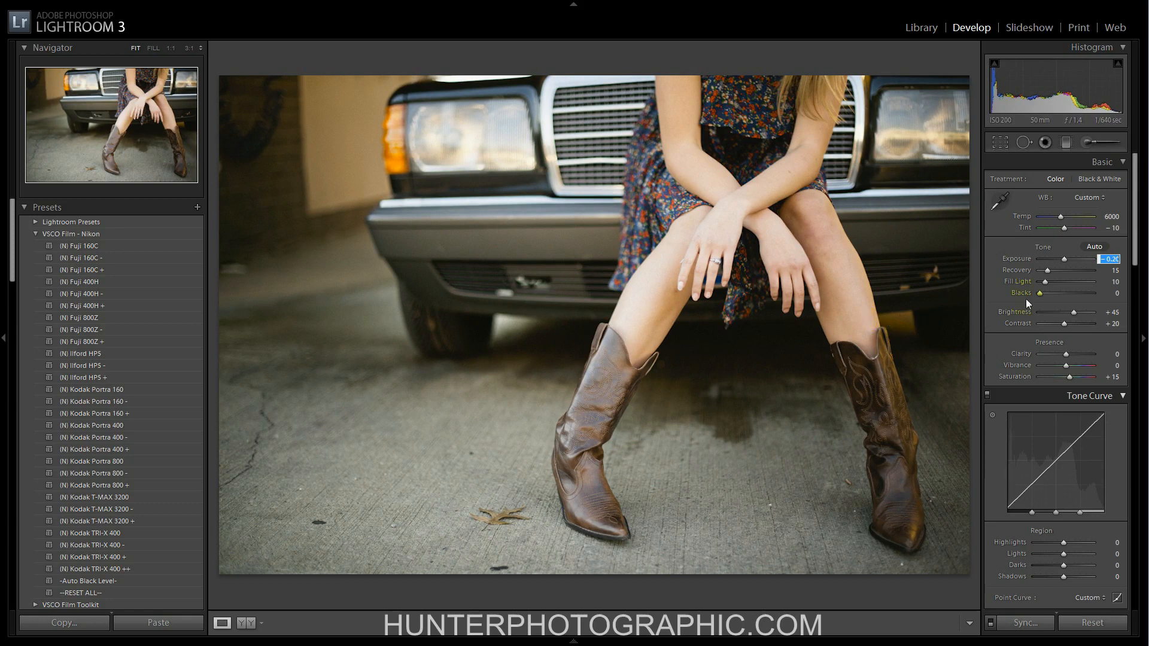
Set the photo's fill light to 20 and its white balance temperature to 6100.
click(1107, 283)
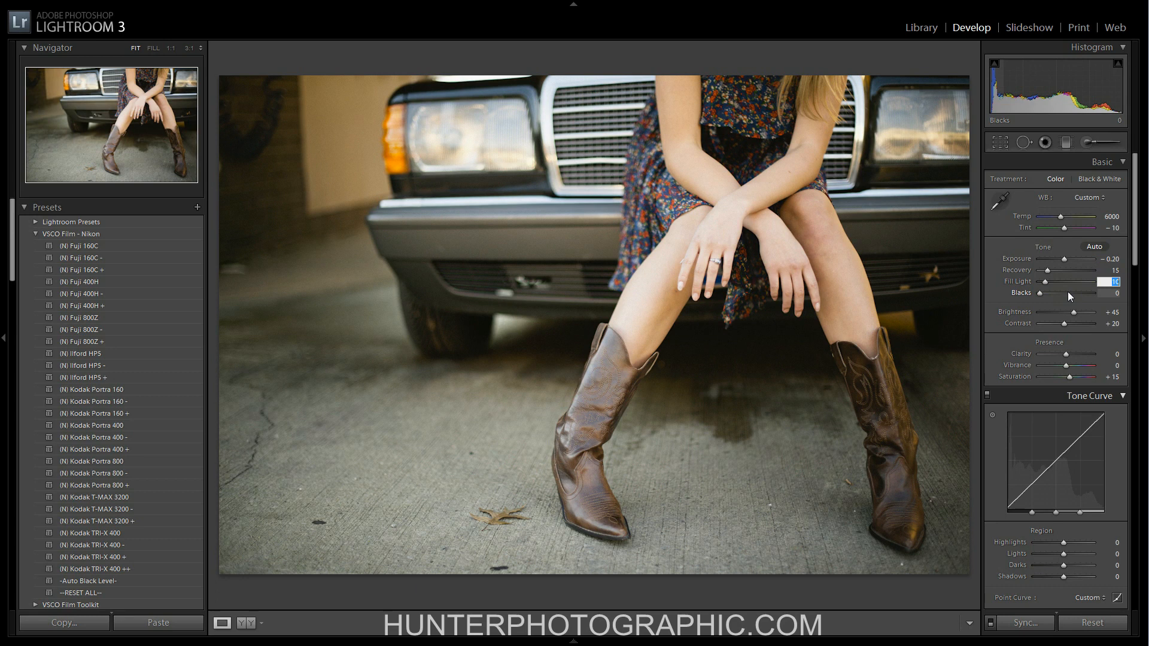
text(20)
key(Return)
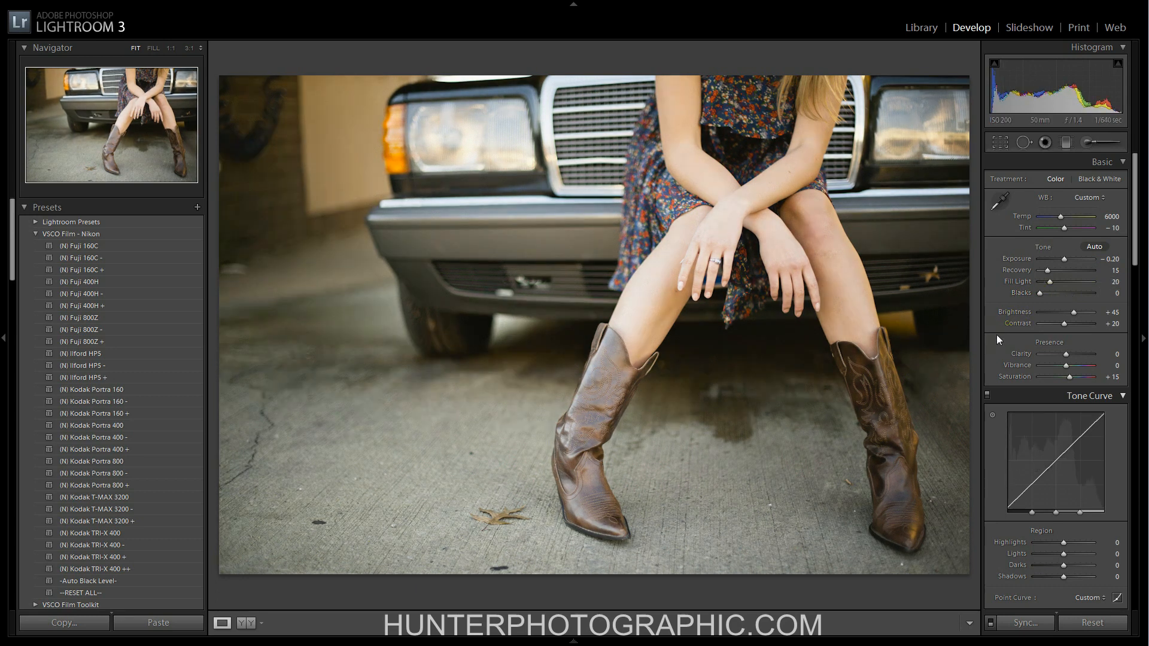
click(1112, 216)
text(6100)
key(Return)
Apply the user presets ISO 200 noise reduction and Sharpening - standard to the cowboy boots photo.
drag(1136, 223, 1148, 423)
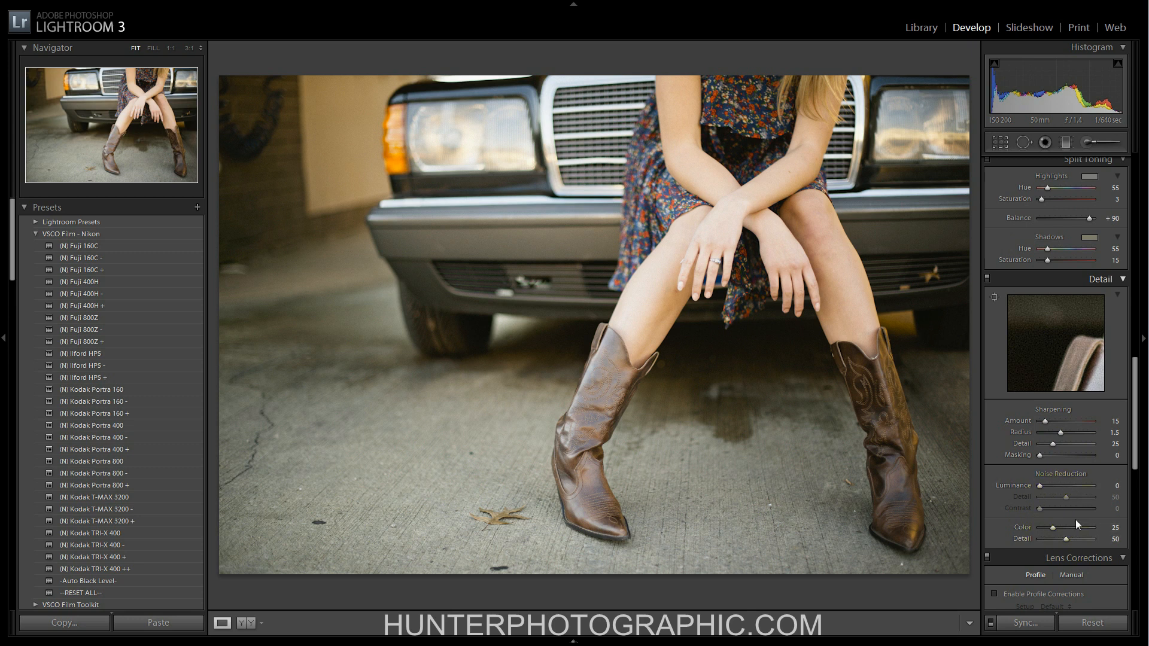
click(36, 235)
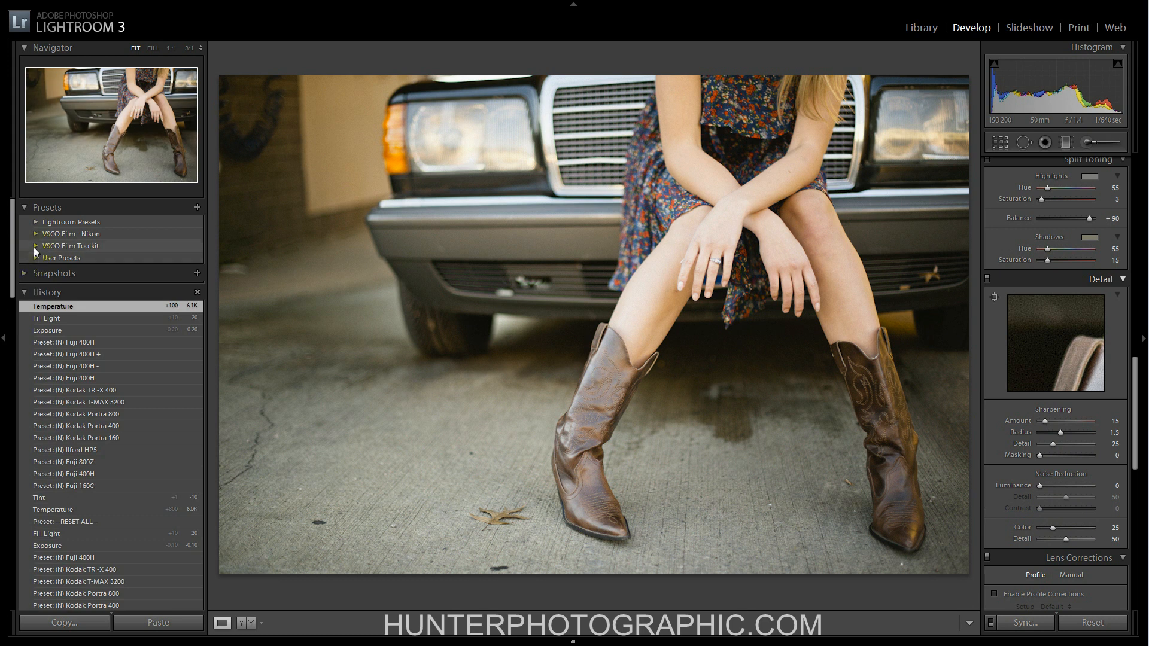
click(34, 246)
click(34, 245)
click(33, 258)
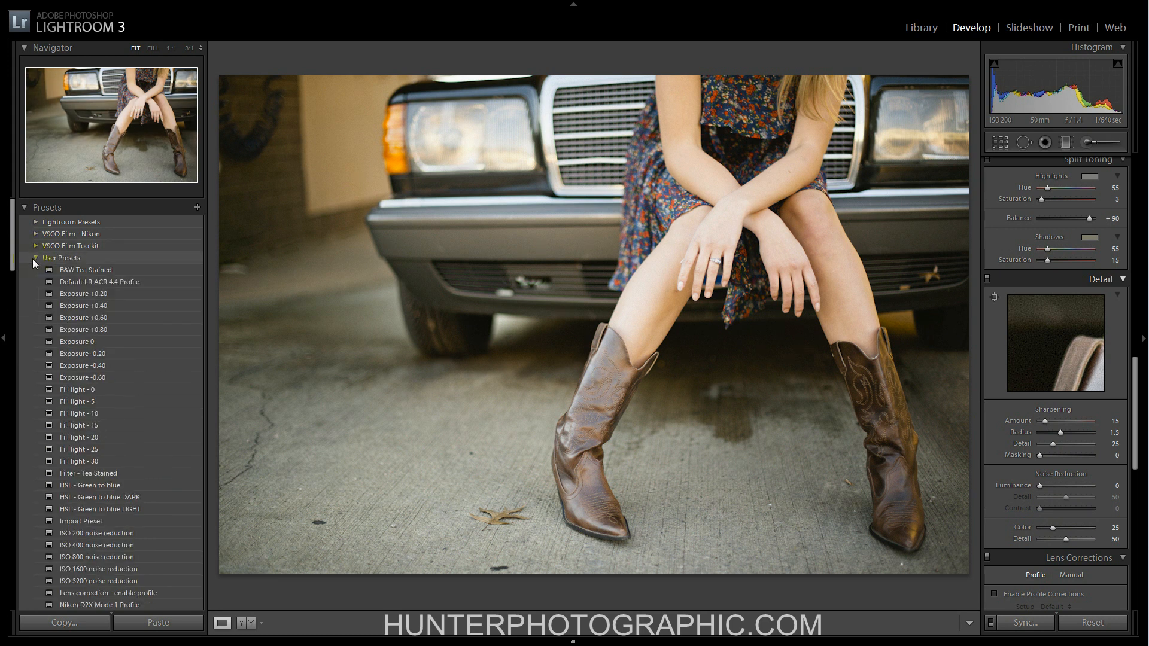
scroll(158, 490, down, 5)
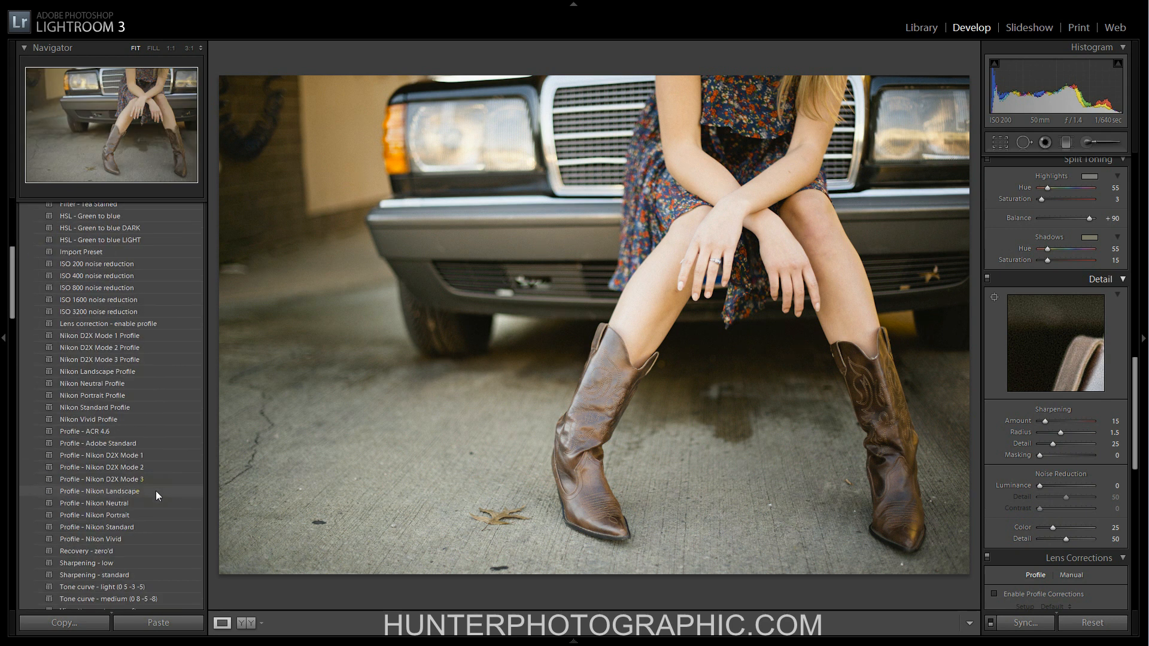
click(84, 266)
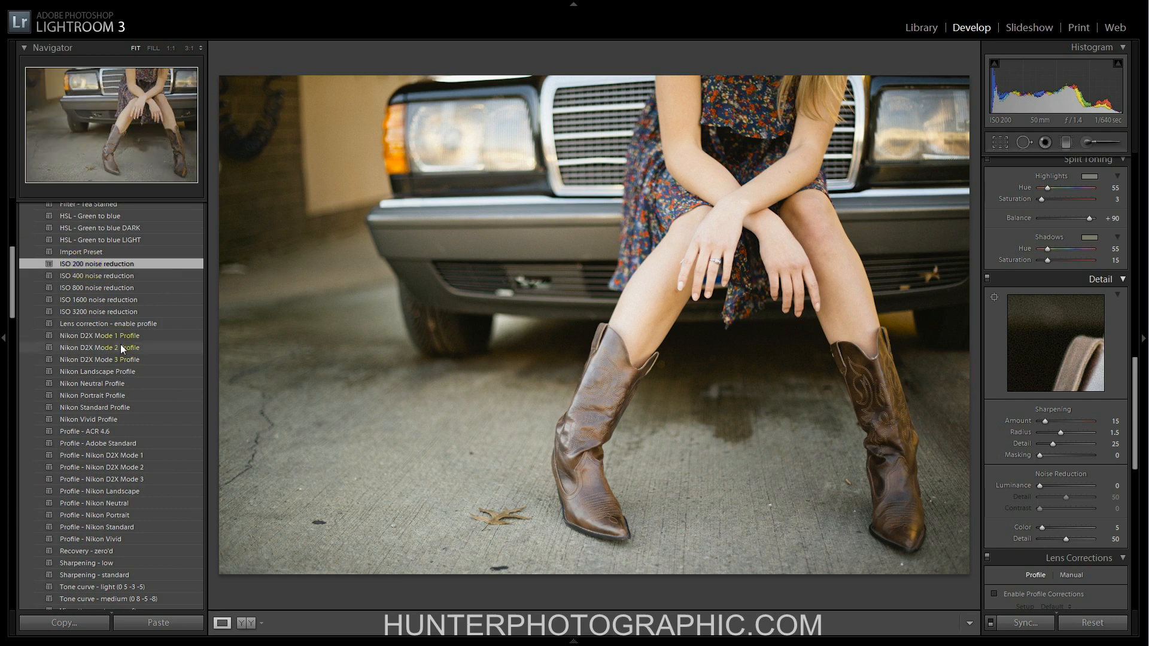
scroll(137, 418, down, 4)
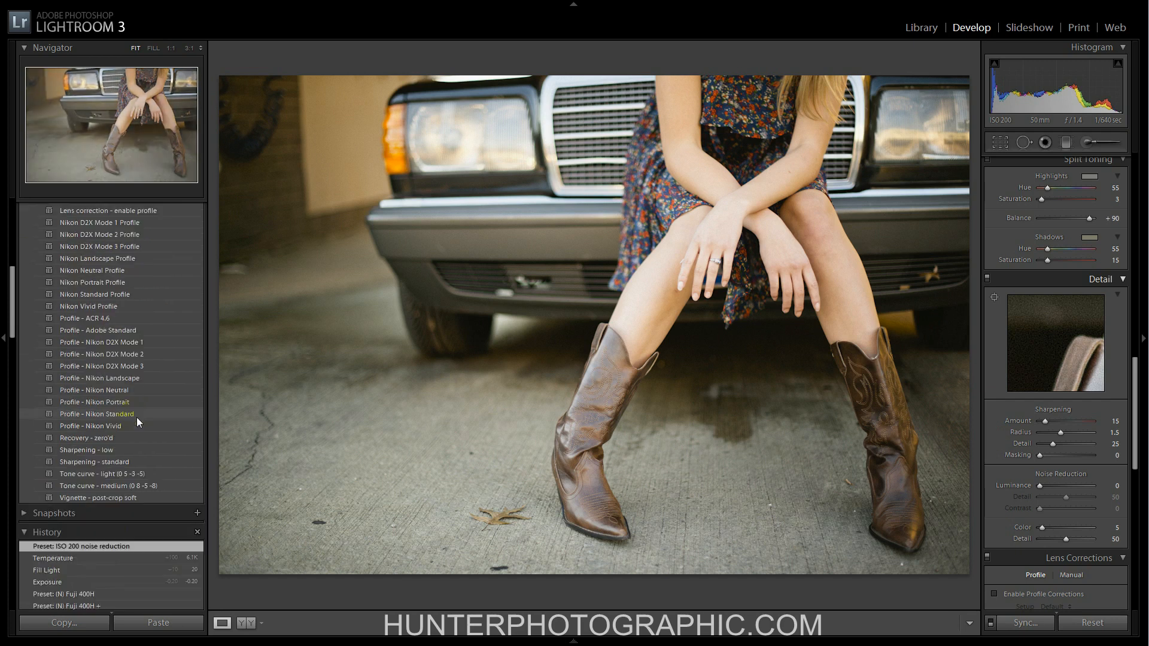
click(124, 405)
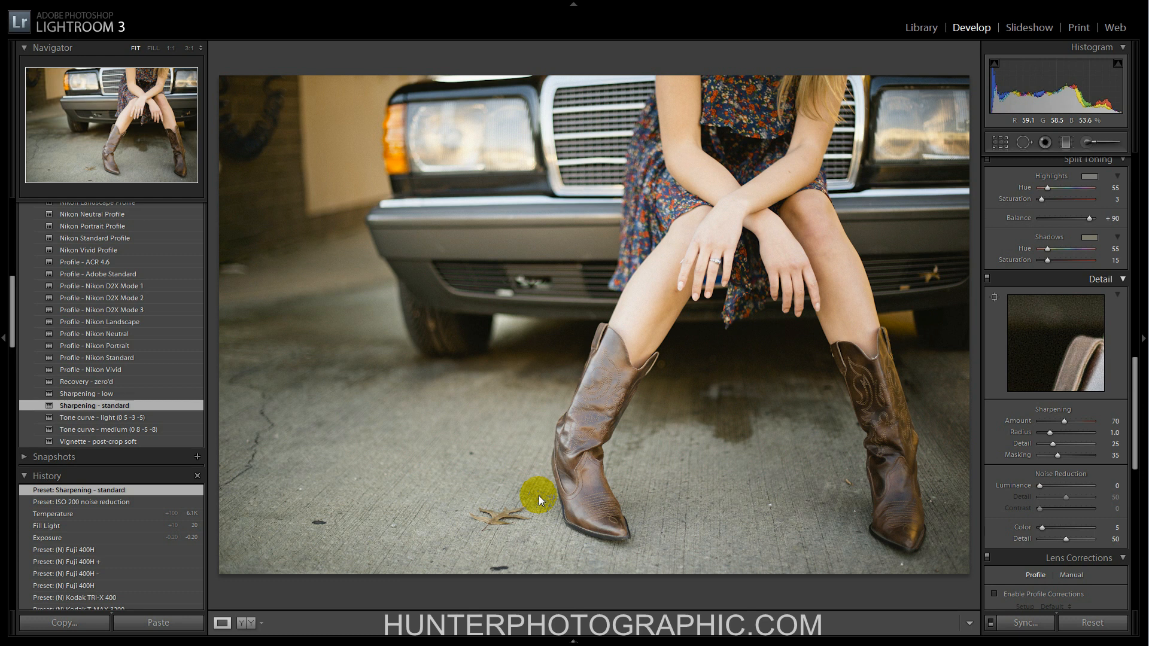
Switch to the black-and-white portrait with the striped wall for developing, and view her face at 1:1.
key(n)
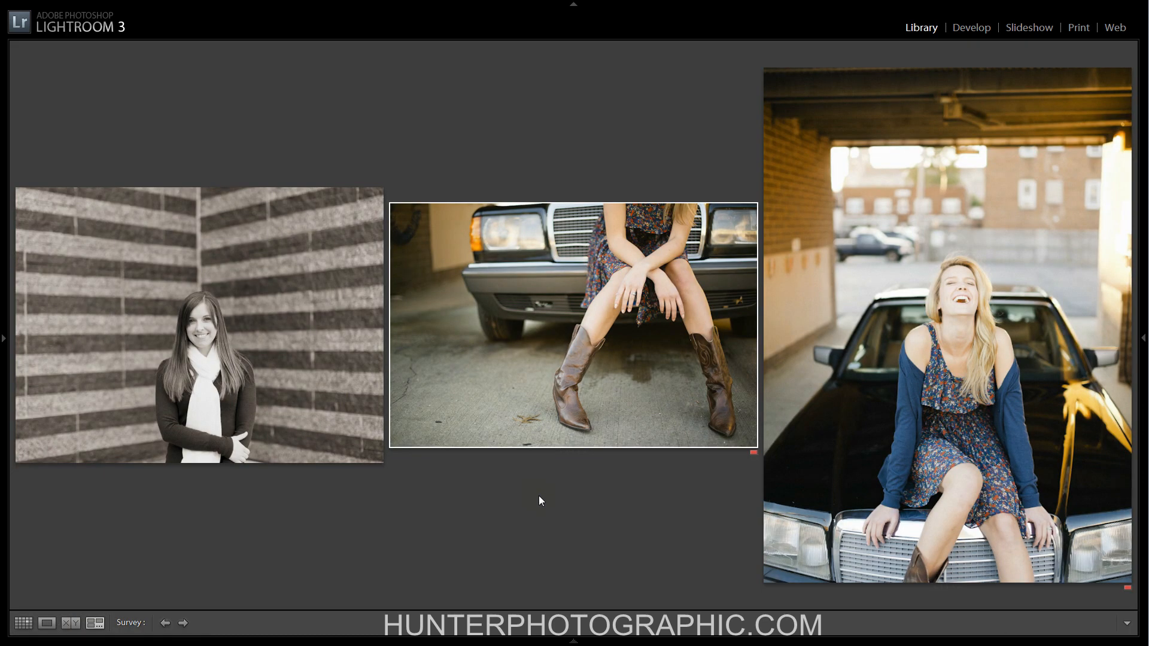
double_click(271, 374)
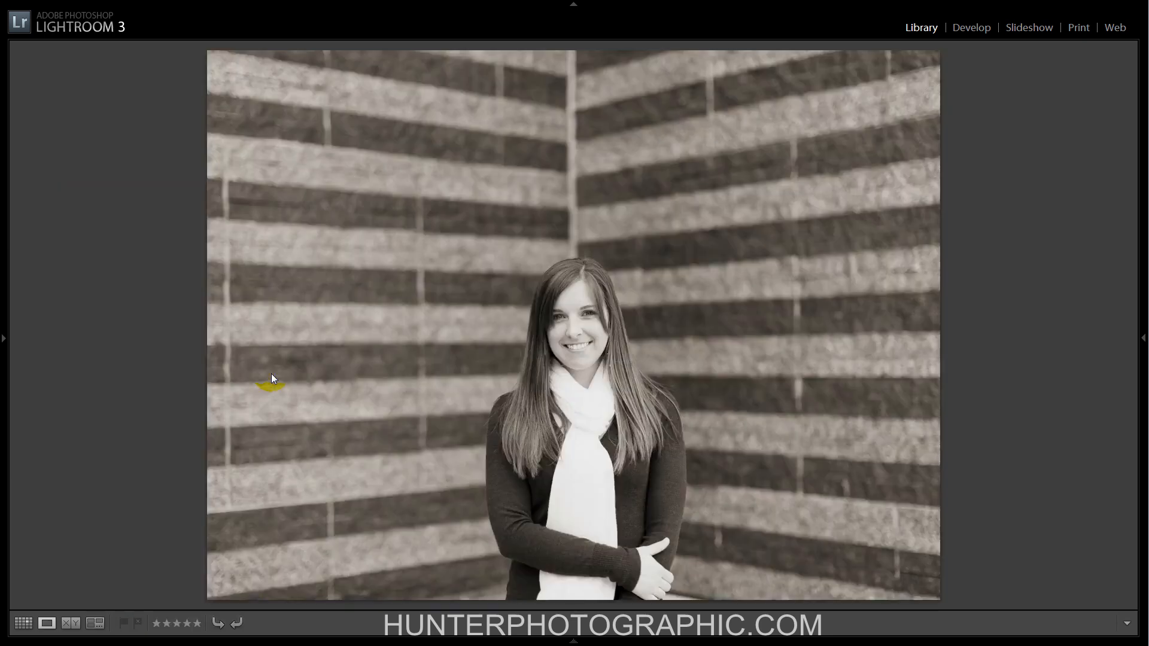
key(n)
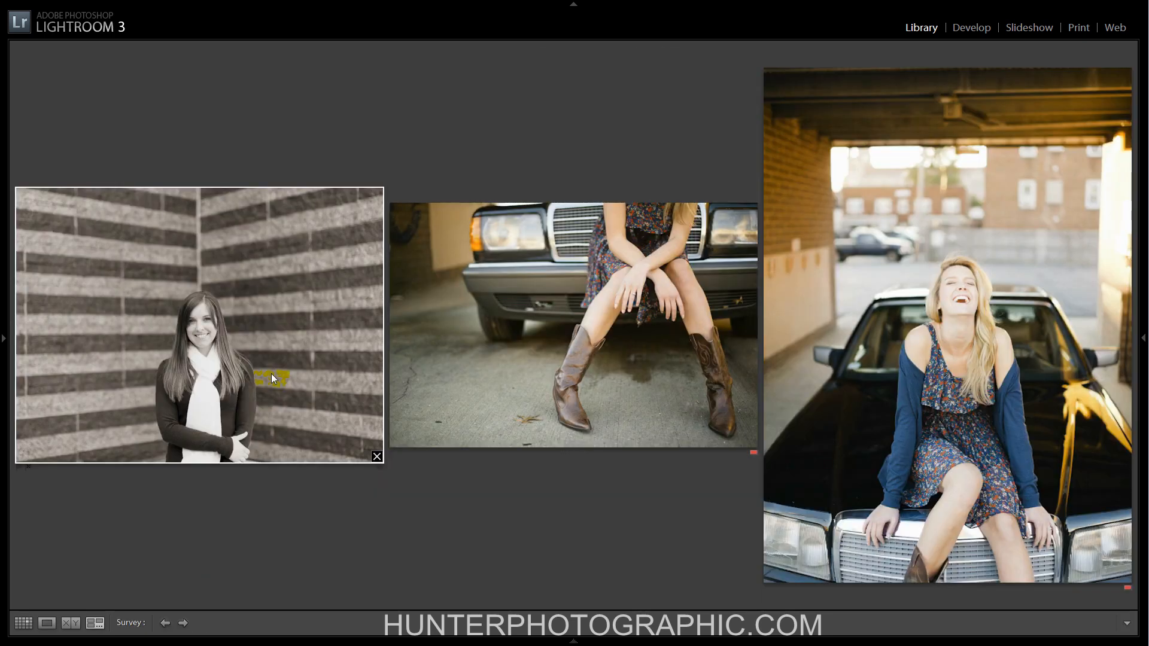
key(d)
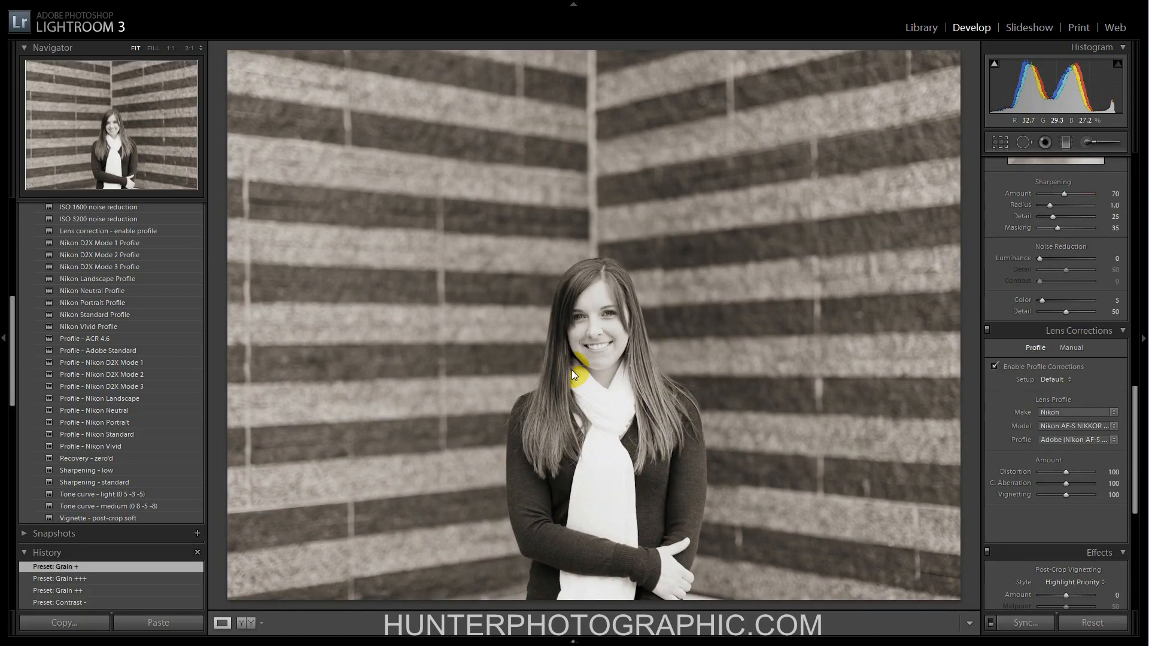
click(598, 353)
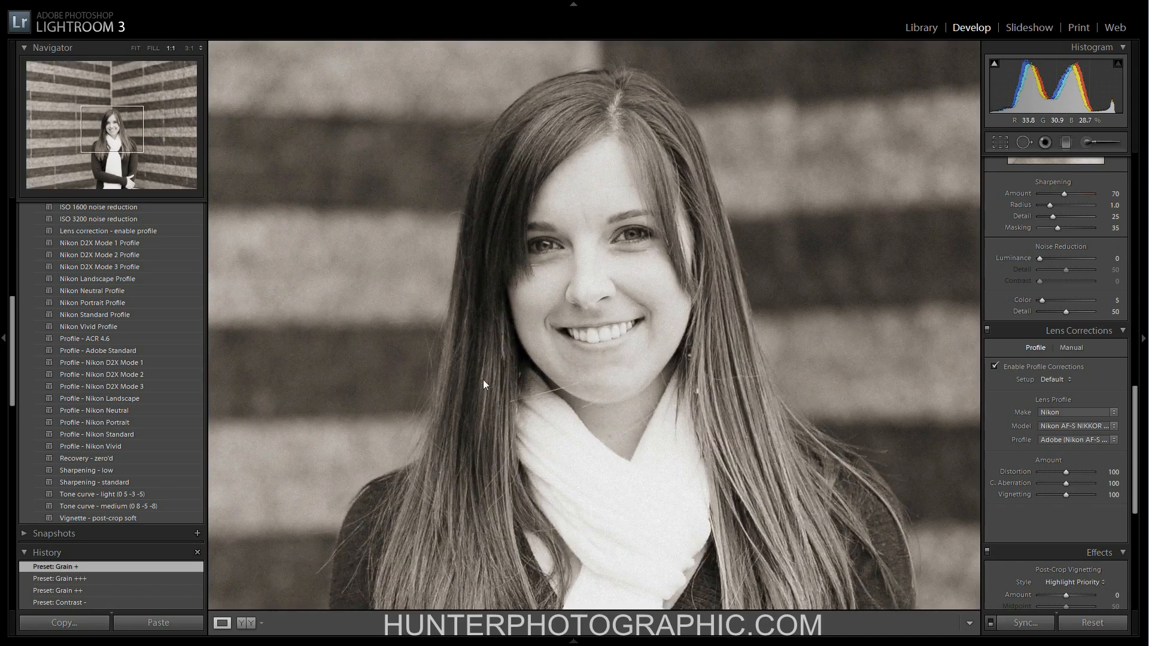
drag(402, 377, 540, 376)
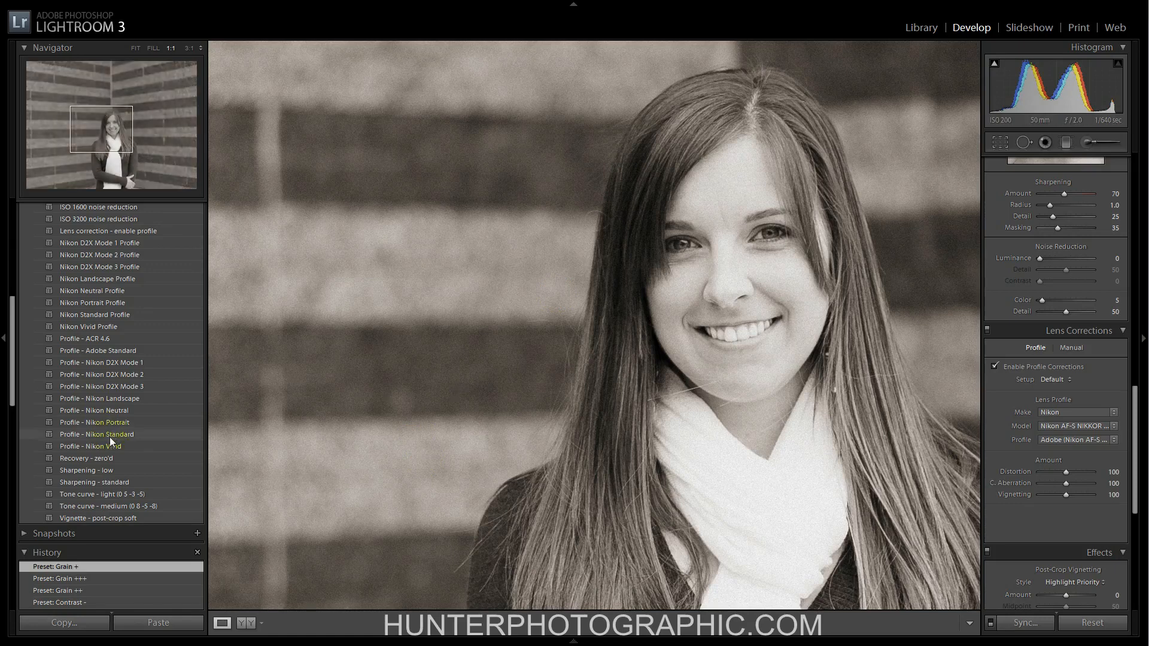
Expand the VSCO Film Toolkit presets and look through its skies, greens, skin fix and saturation options alongside the Black & White mix.
scroll(109, 437, up, 10)
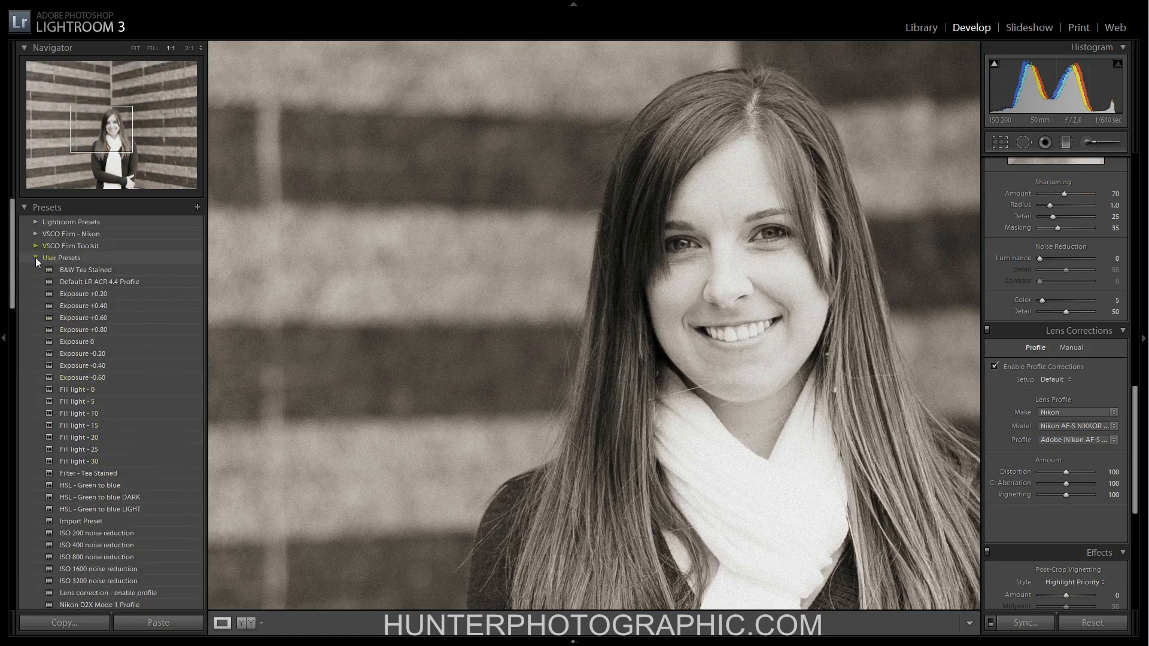
click(35, 258)
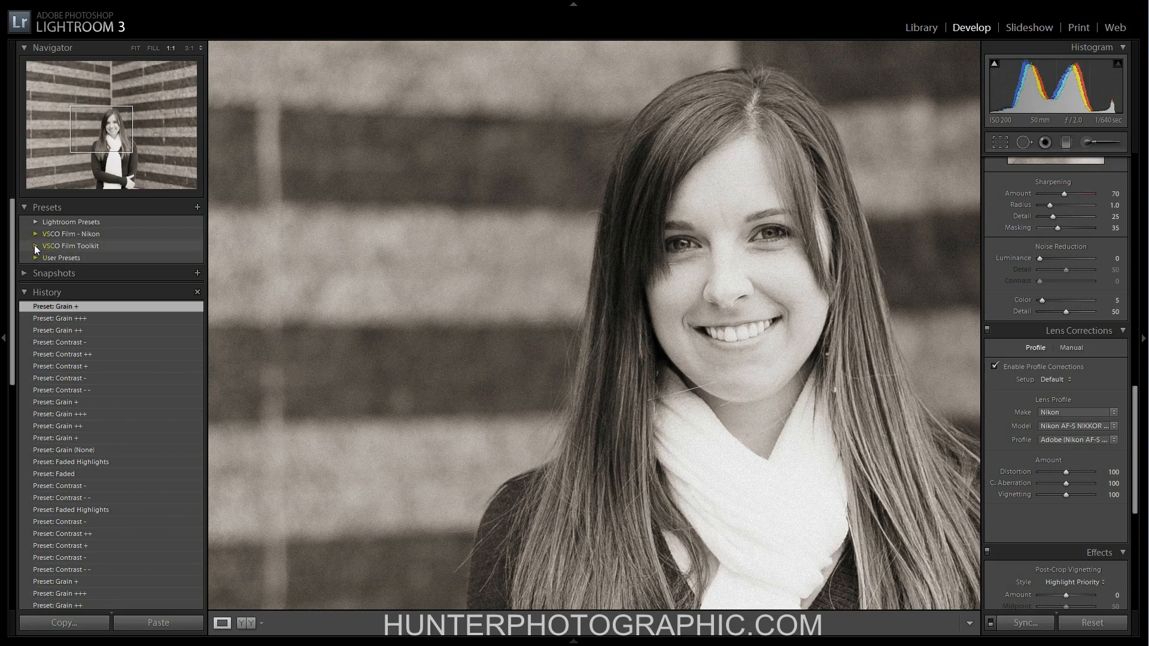
click(34, 245)
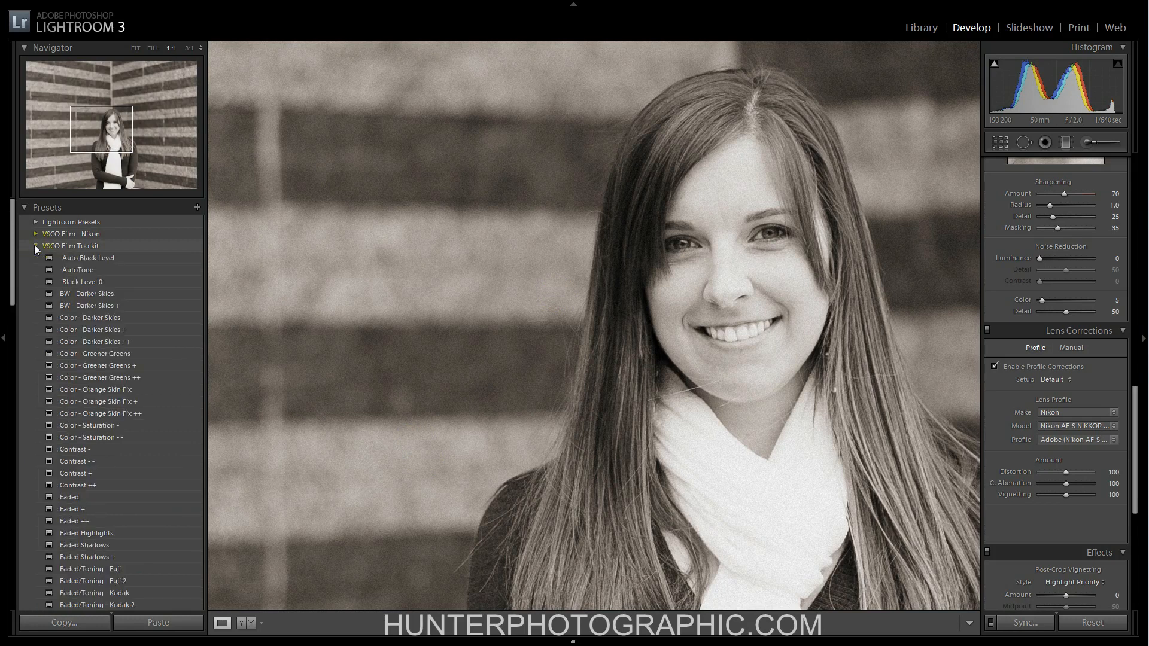
scroll(84, 339, down, 2)
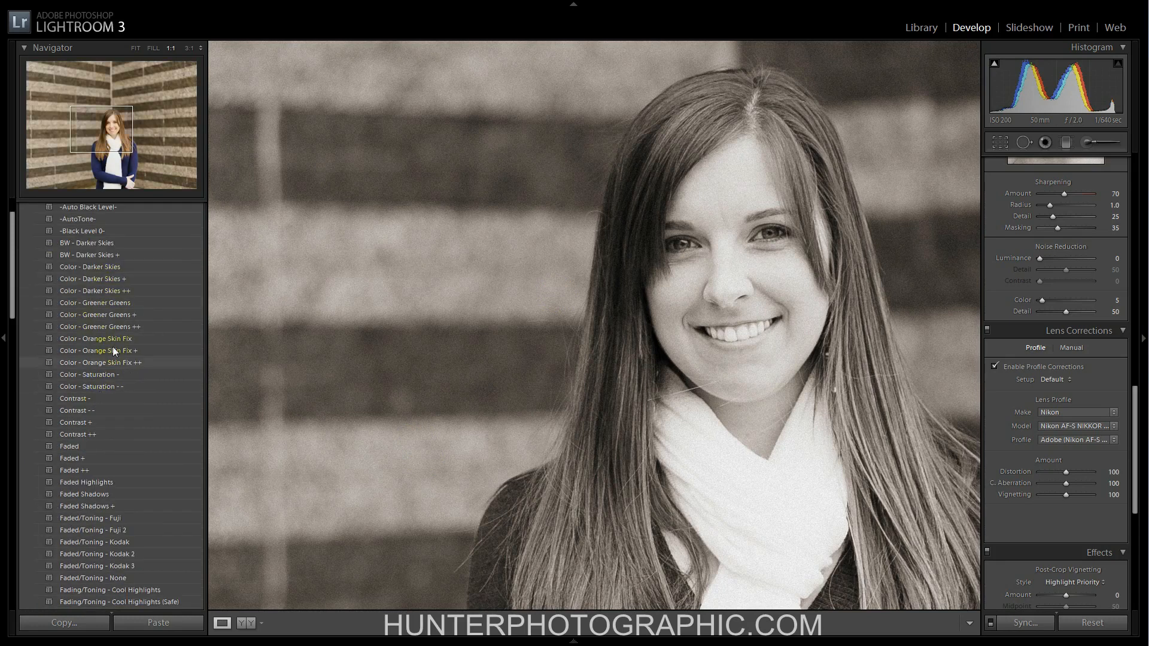
scroll(111, 359, up, 1)
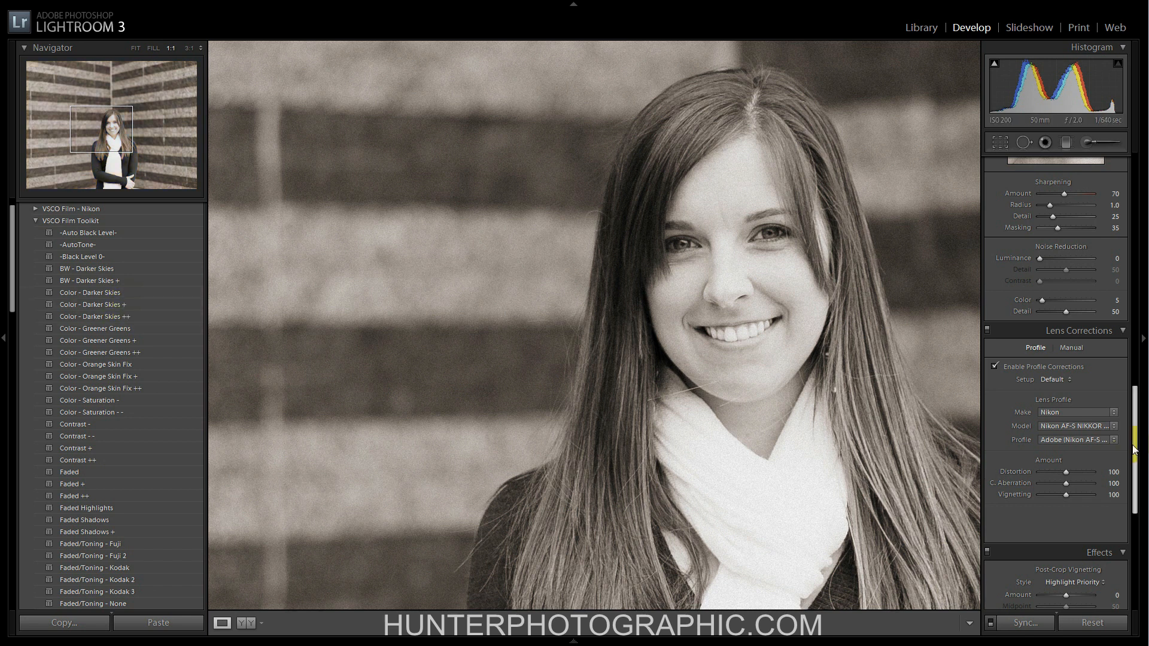
drag(1135, 444, 1140, 303)
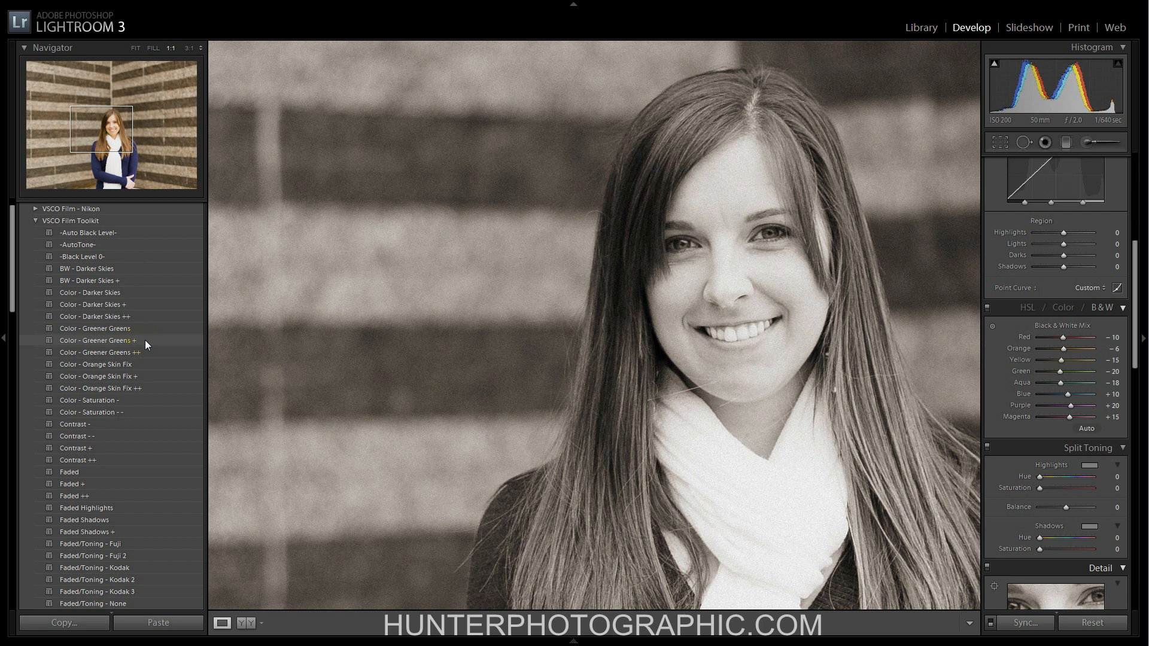
scroll(145, 341, down, 3)
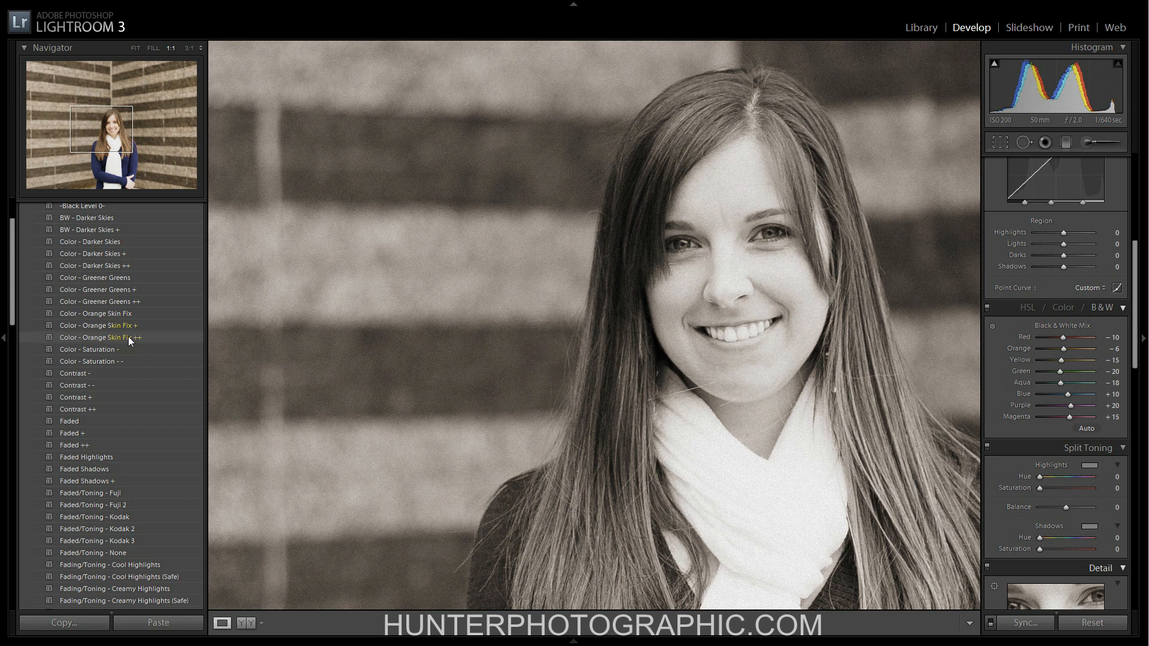
scroll(128, 336, down, 4)
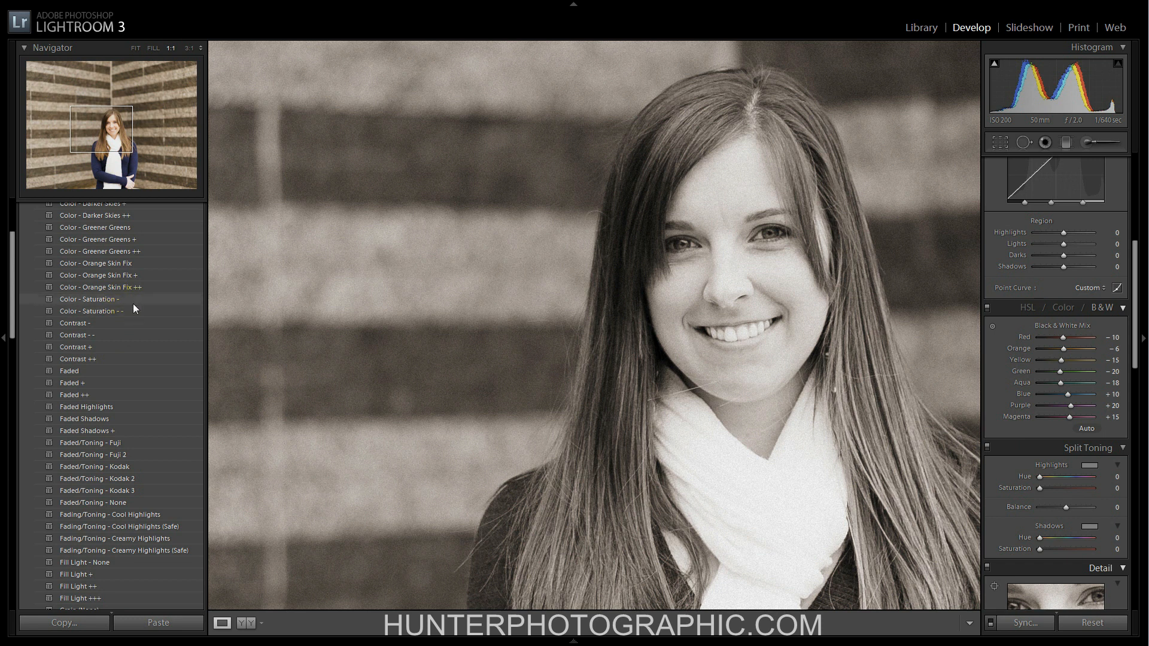
Compare the toolkit presets Contrast - -, Contrast -, Contrast + and Contrast ++ on the portrait, and settle on Contrast -.
click(108, 335)
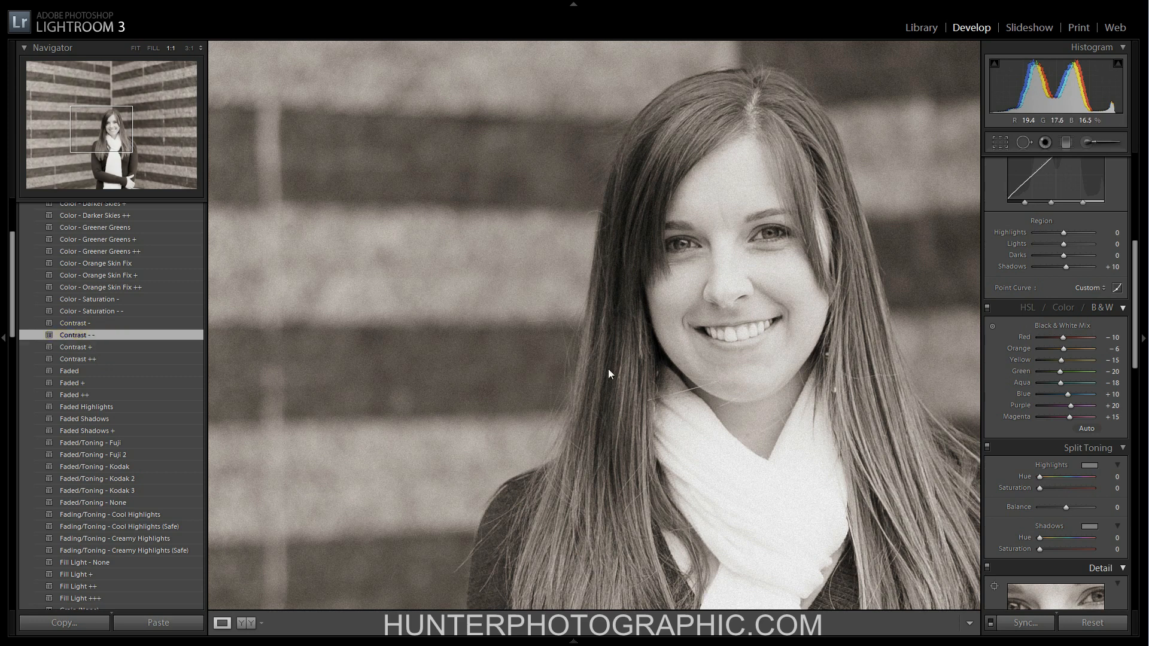
click(81, 323)
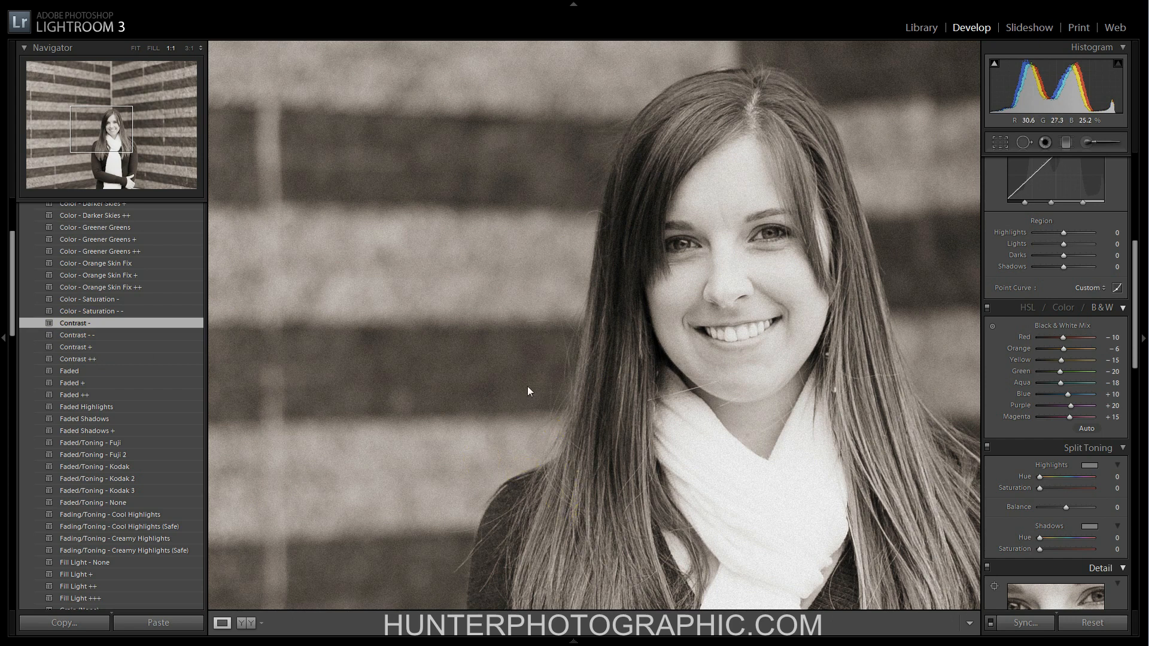
click(126, 347)
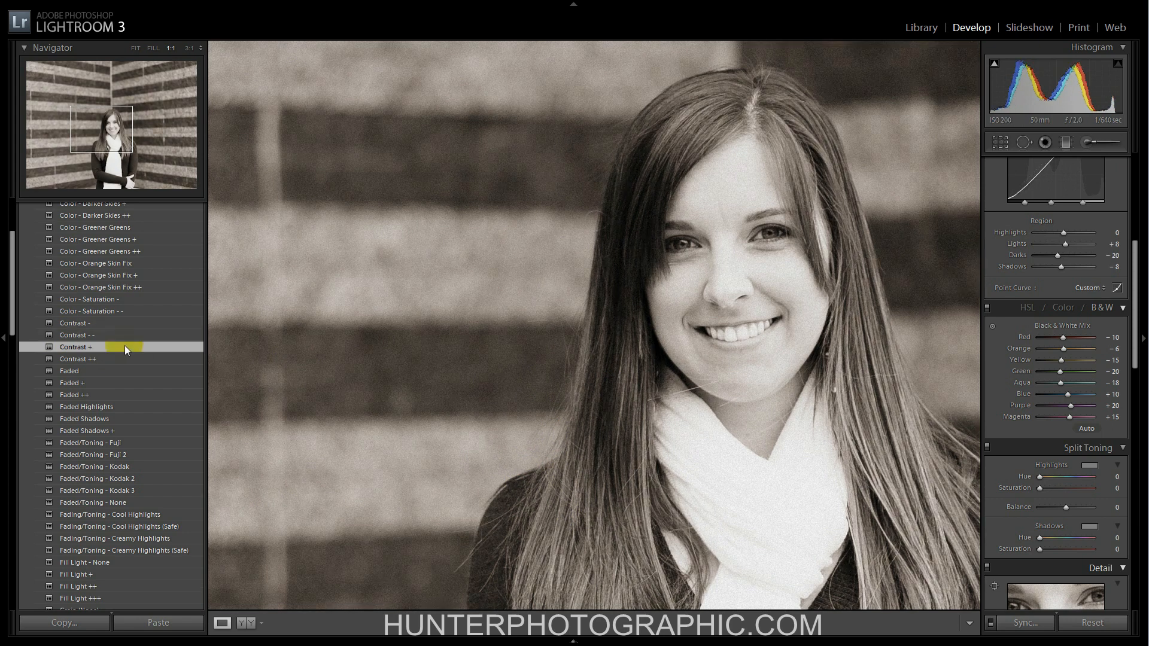
click(123, 358)
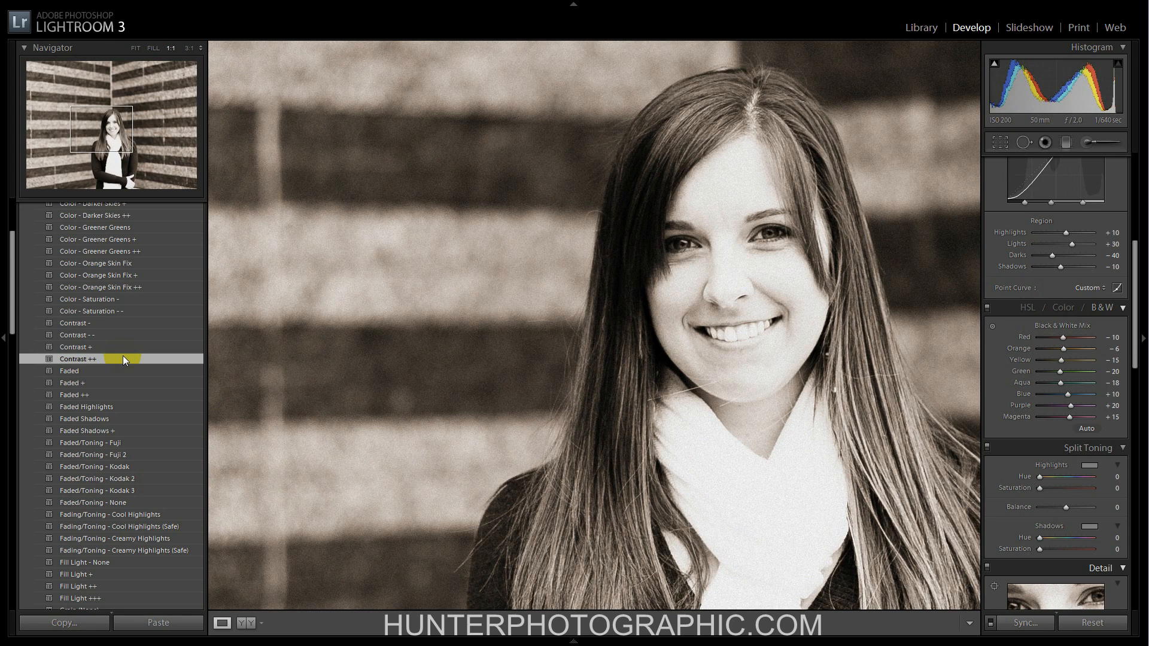
click(110, 323)
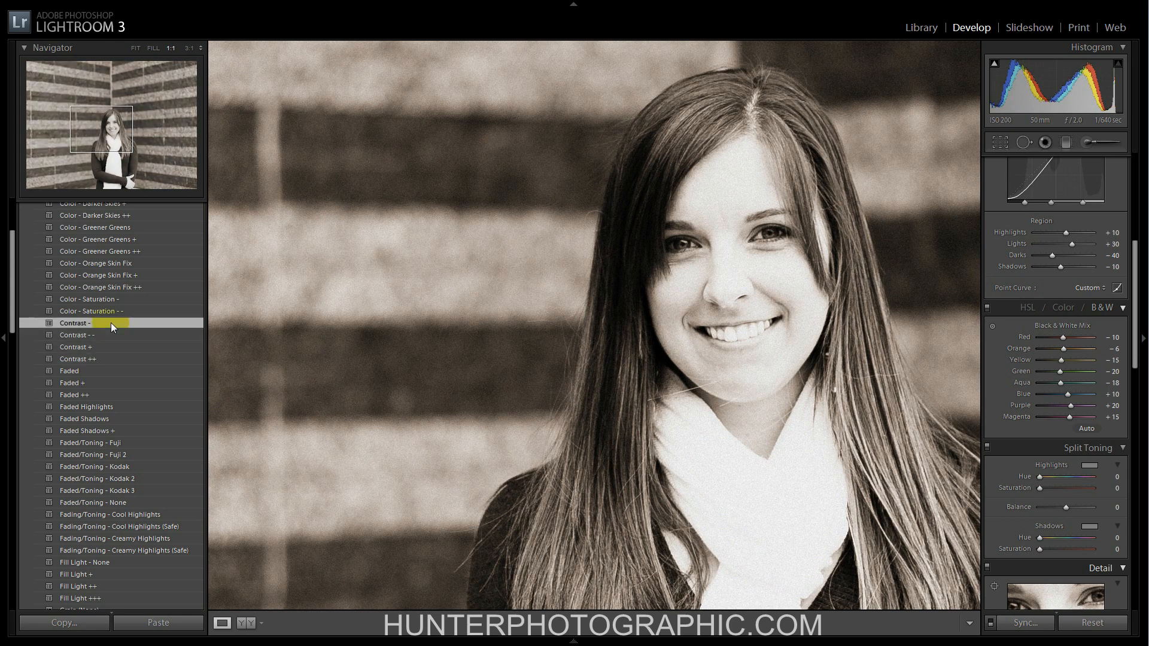
Try the Faded, Faded + and Faded ++ presets on the portrait, undo the last two, and apply Faded Highlights.
scroll(127, 353, down, 3)
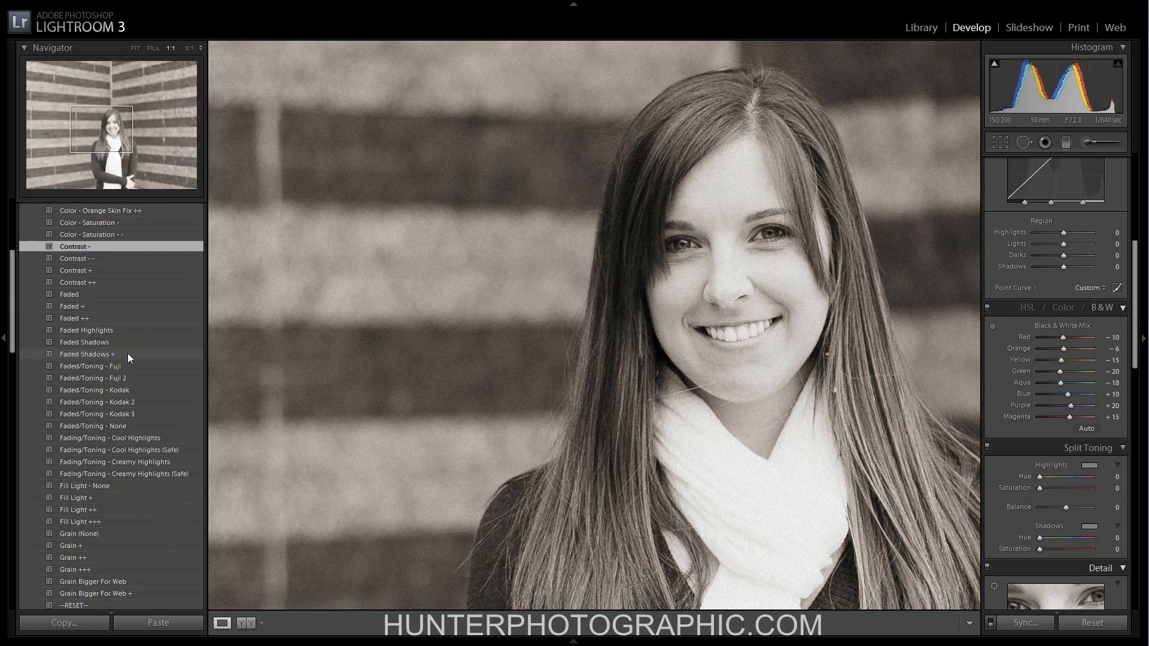
click(117, 295)
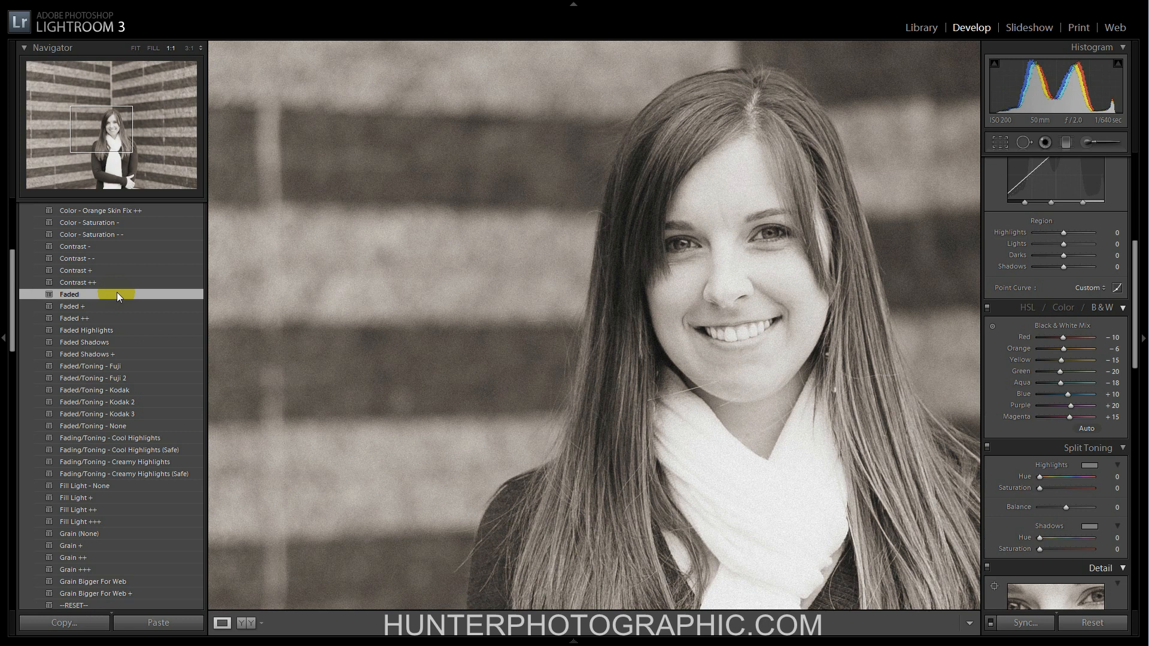
click(118, 306)
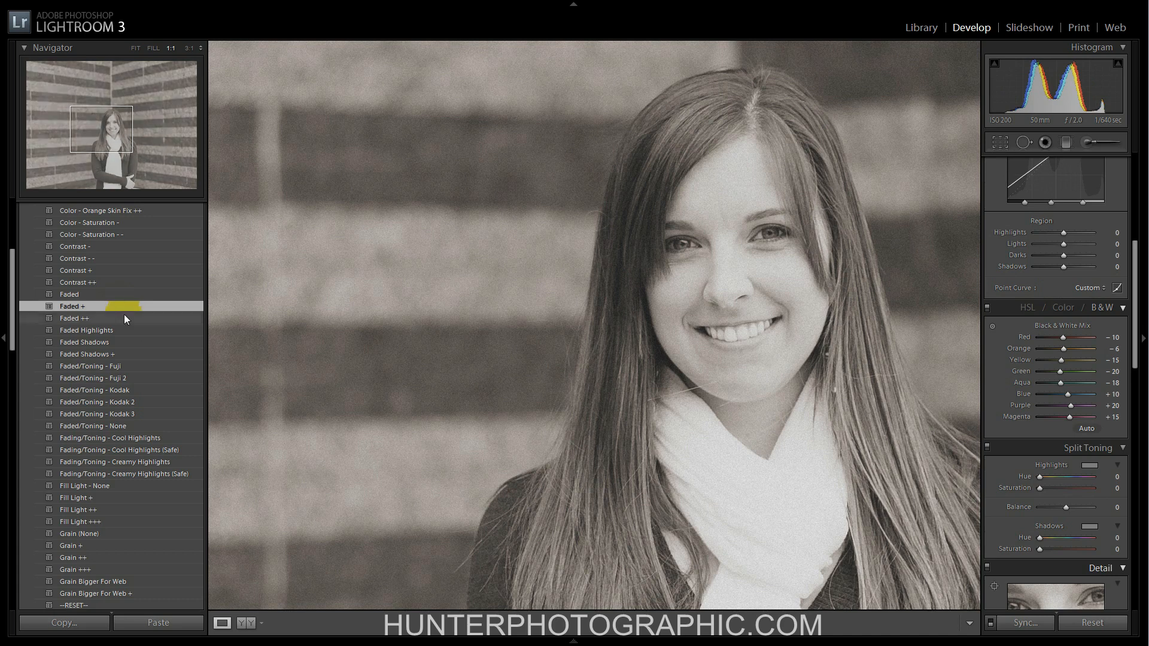
click(124, 316)
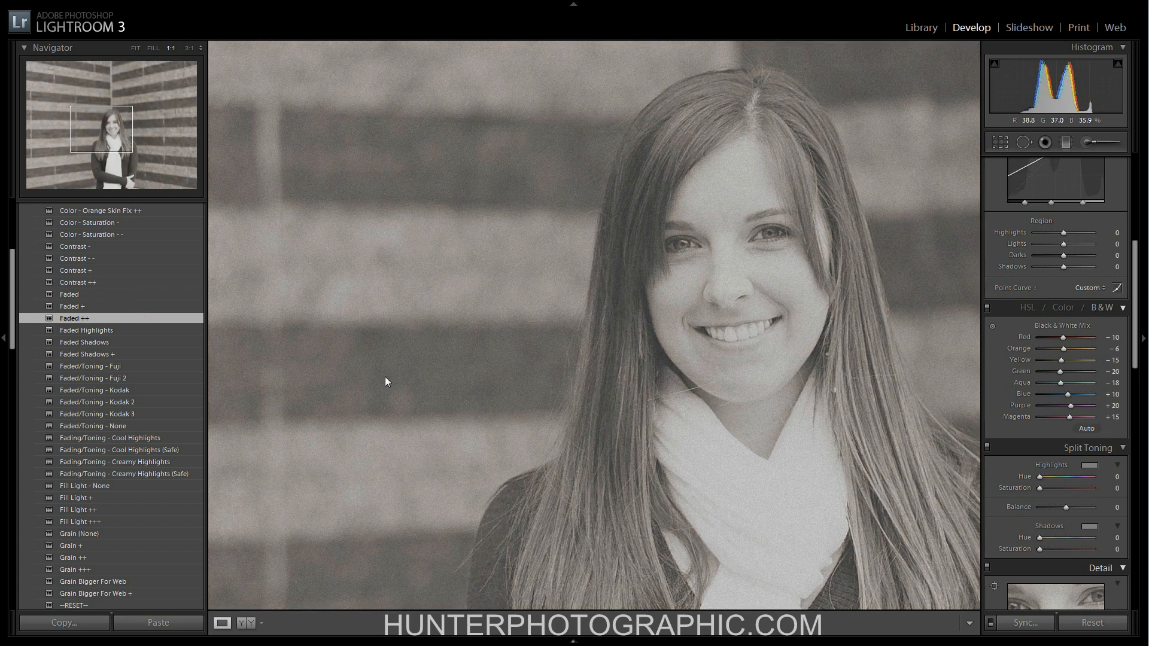
key(ctrl+z)
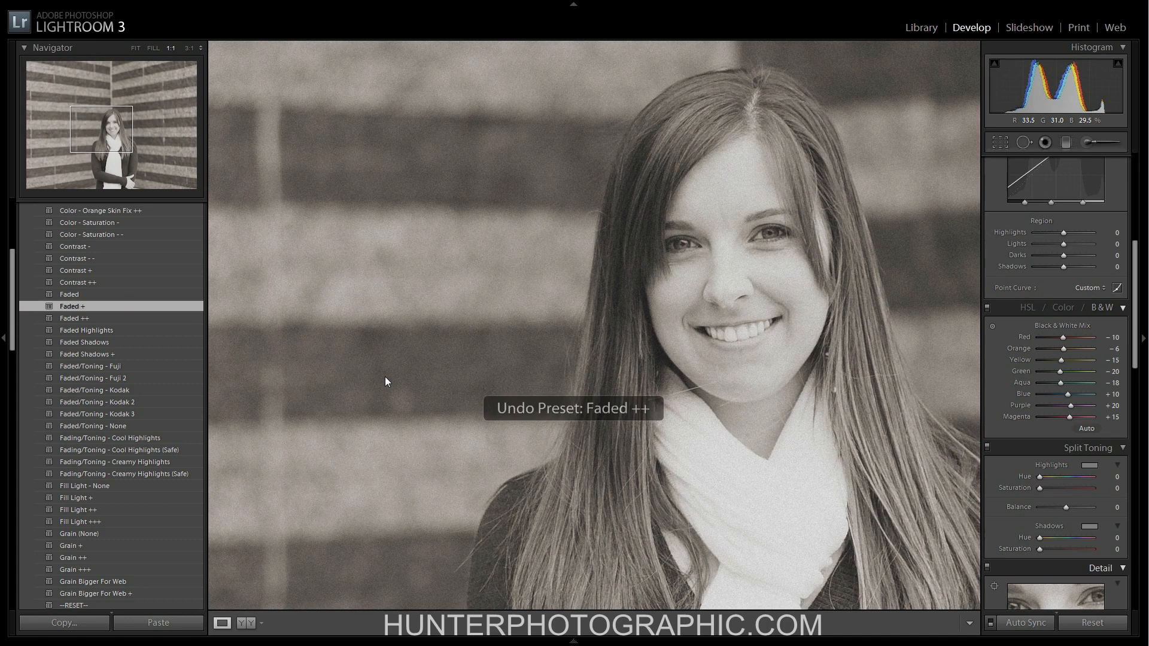
key(ctrl+z)
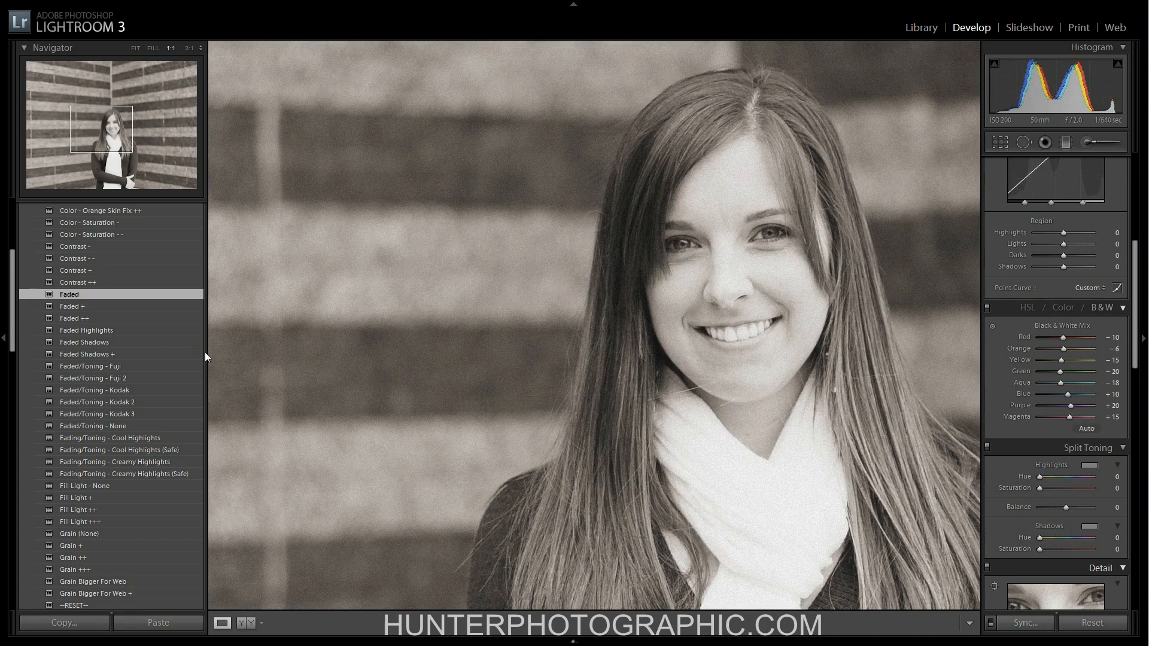
click(115, 331)
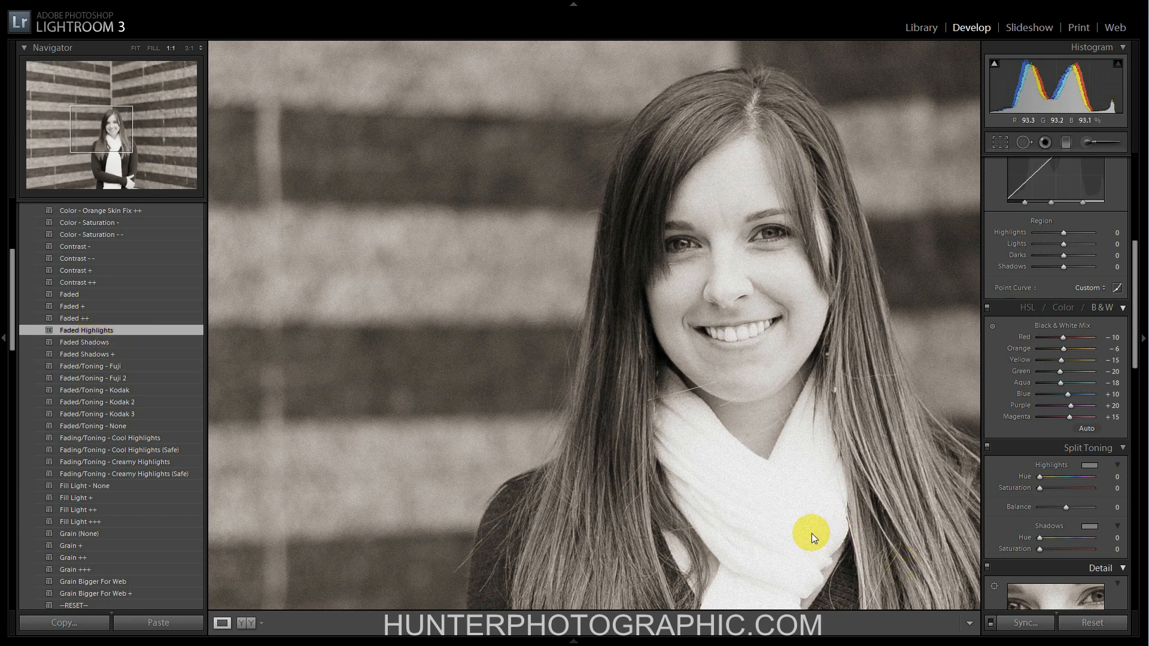
Try the Fading/Toning - Creamy Highlights preset on the portrait and reduce its split-toning highlight saturation to 3.
drag(795, 543, 785, 479)
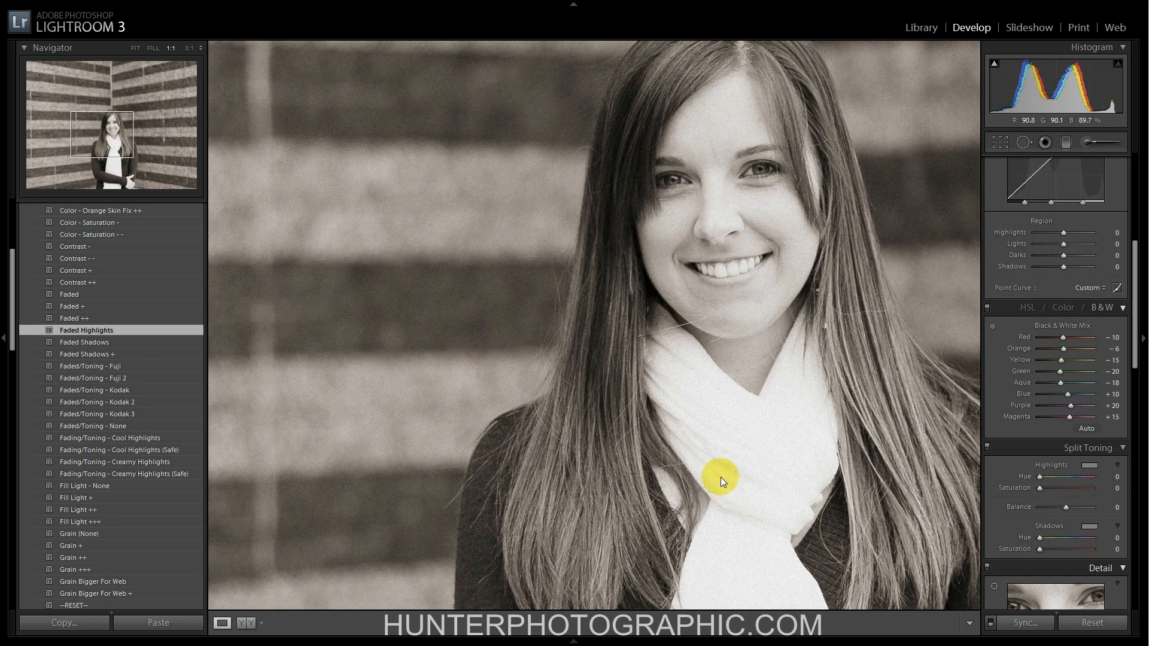
scroll(76, 415, down, 3)
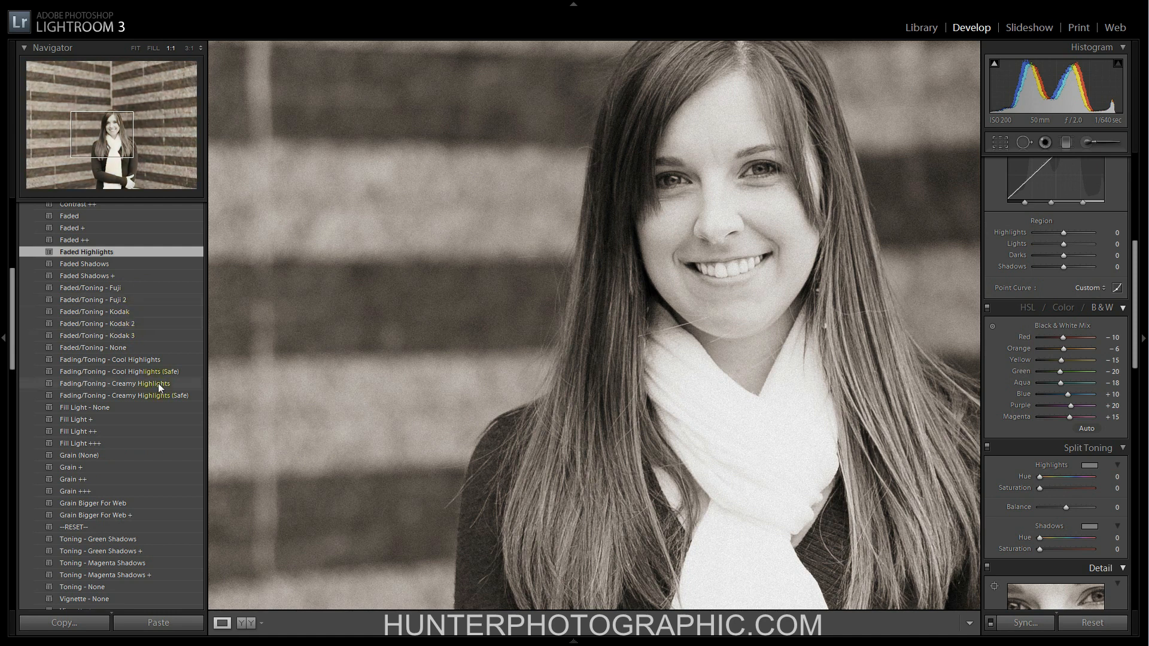
scroll(159, 390, down, 3)
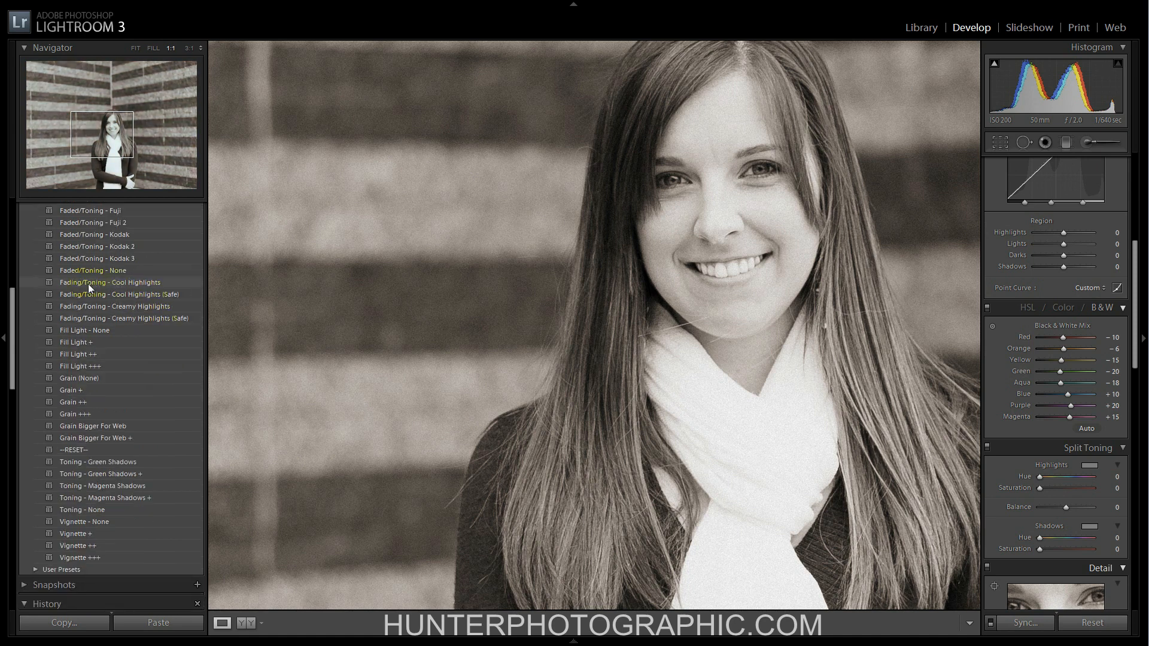
click(139, 308)
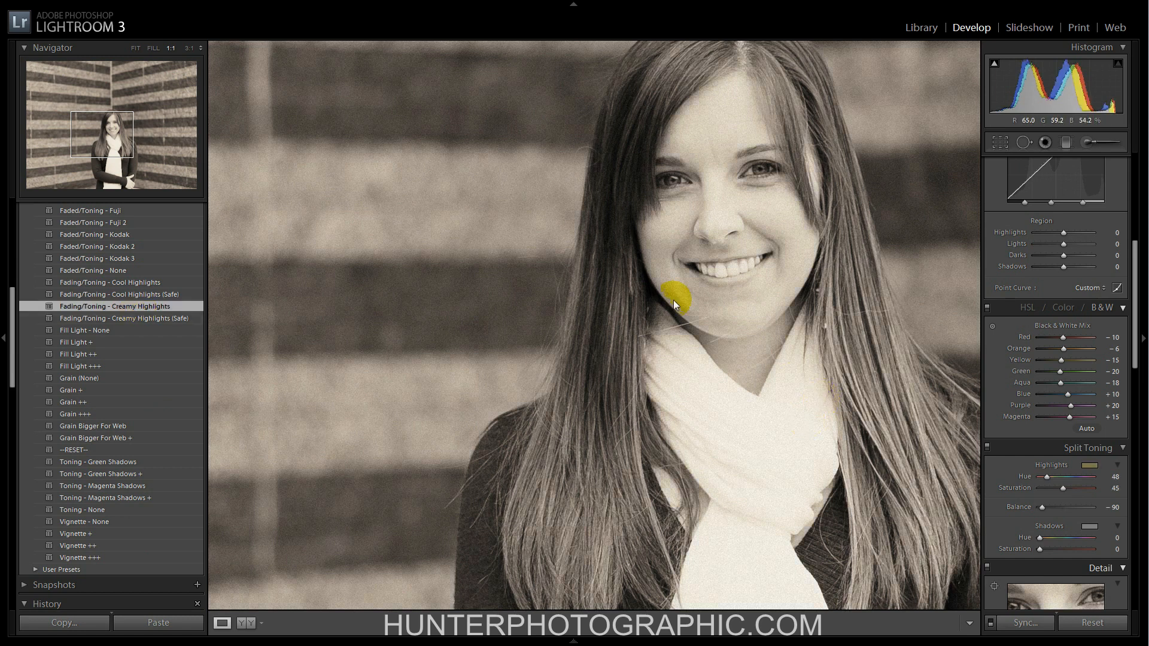
scroll(1083, 528, down, 3)
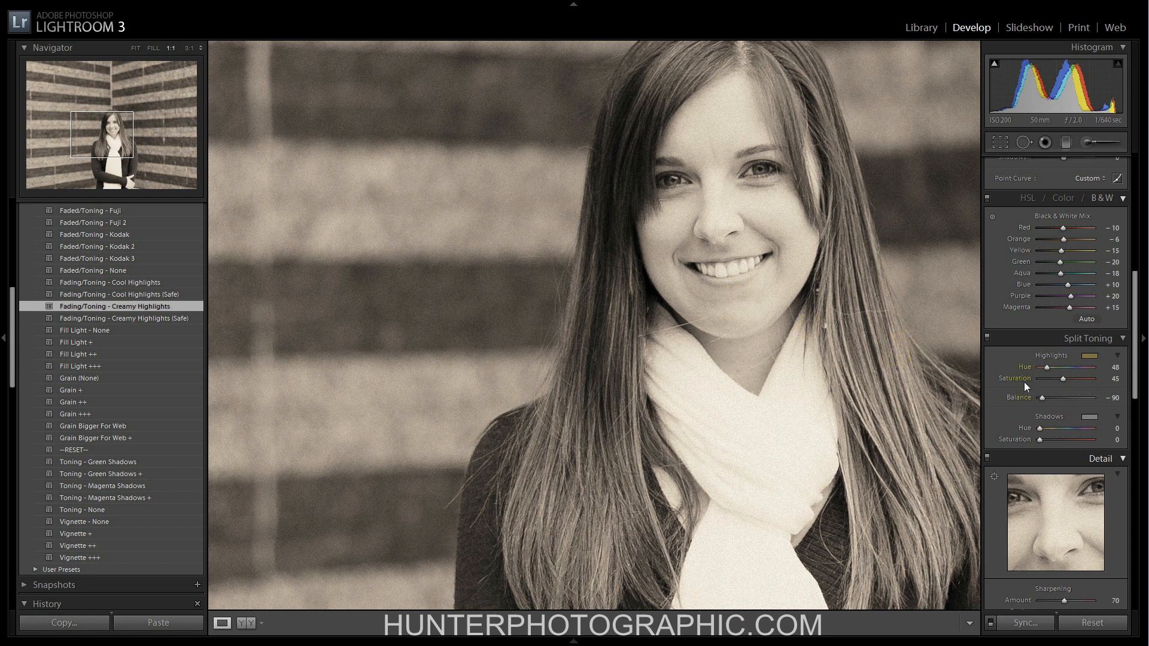
click(1047, 378)
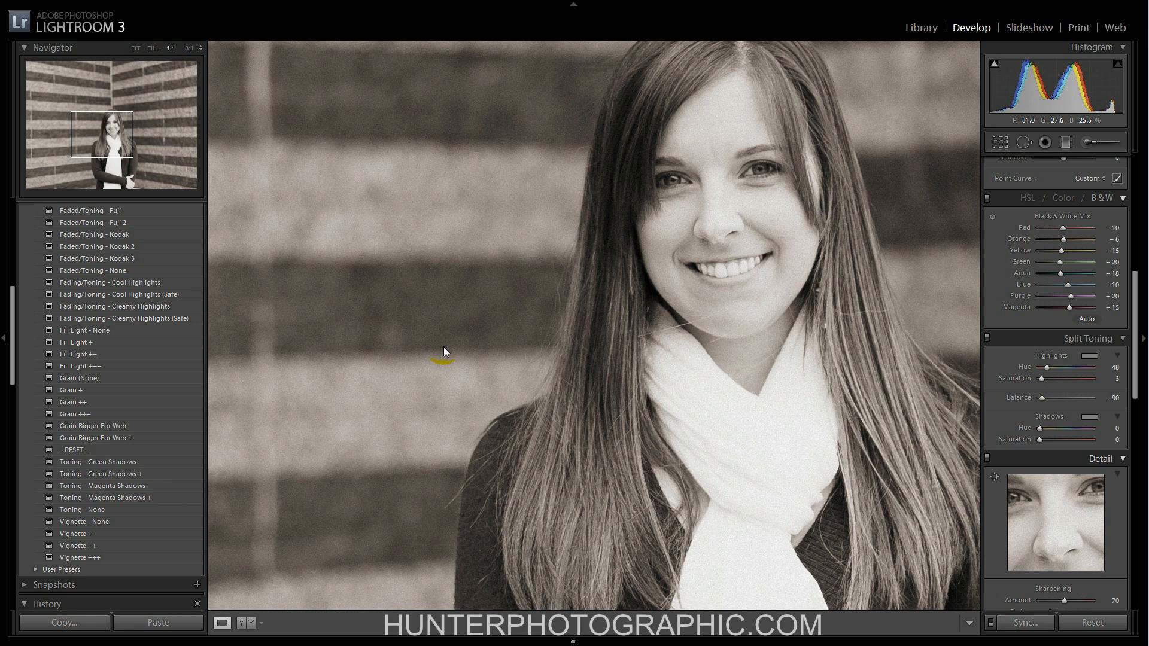
Undo the highlight saturation changes and the Creamy Highlights preset.
key(ctrl+z)
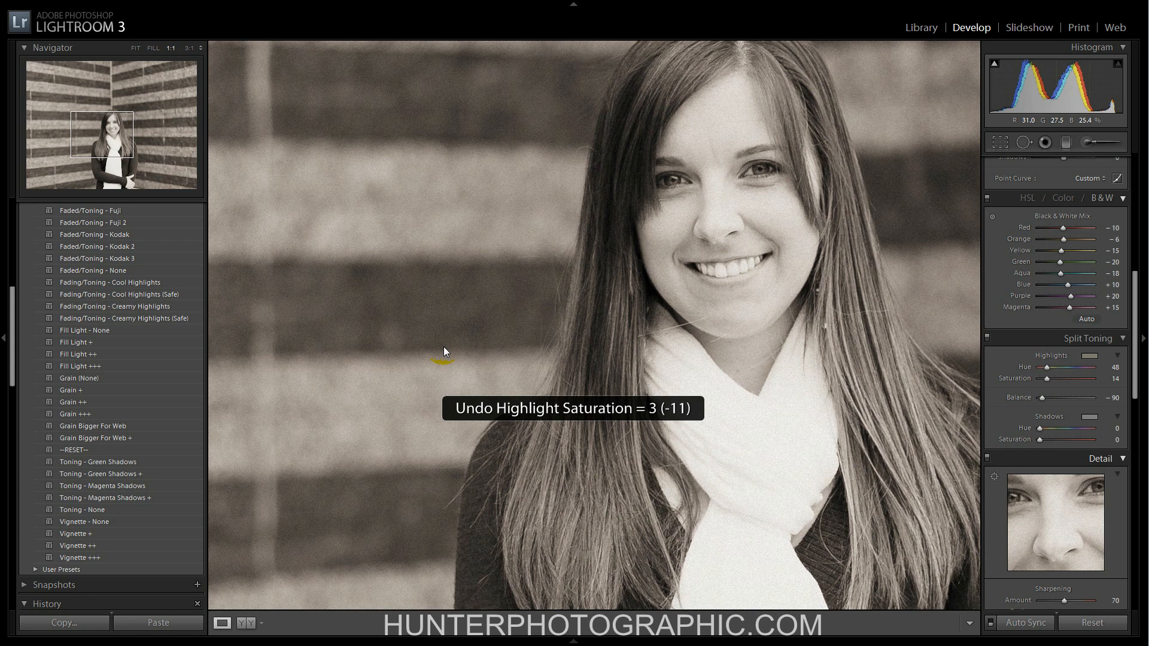
key(ctrl+z)
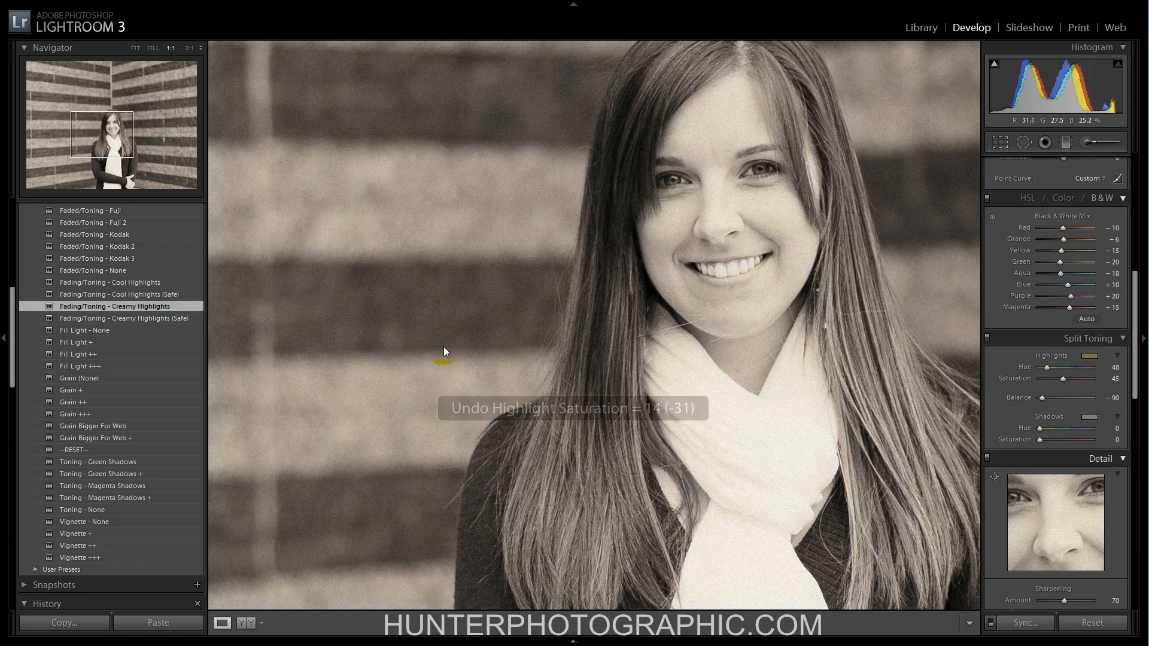
key(ctrl+z)
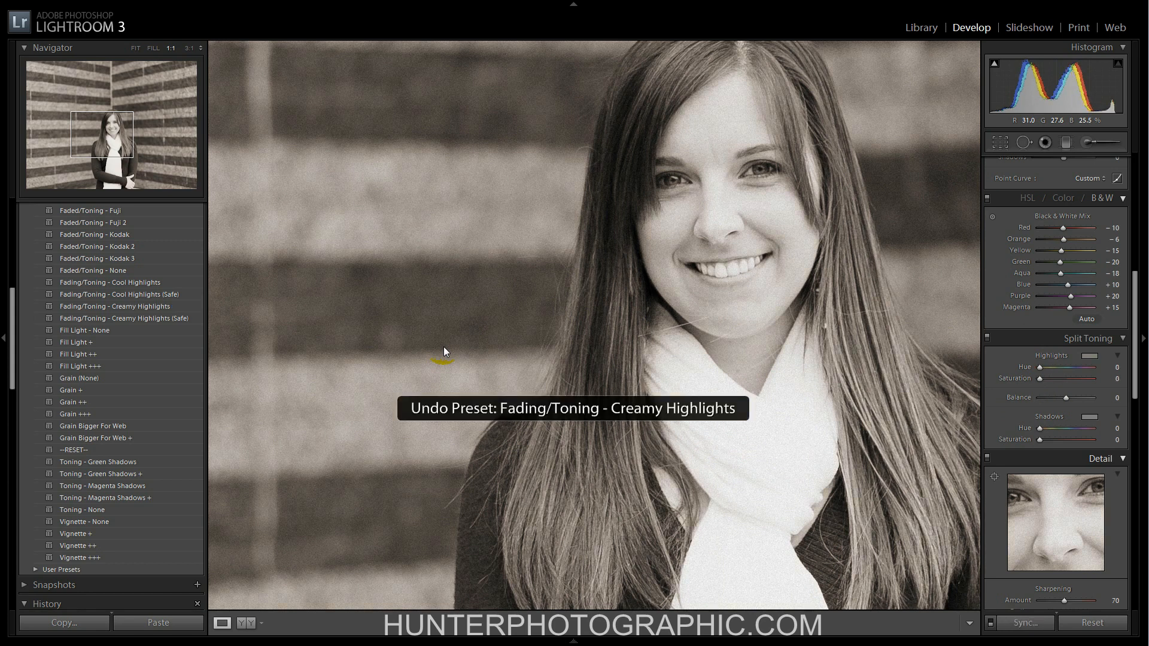
Compare the Fill Light +++ and Fill Light ++ presets on the portrait, and settle on Fill Light +.
scroll(191, 340, down, 1)
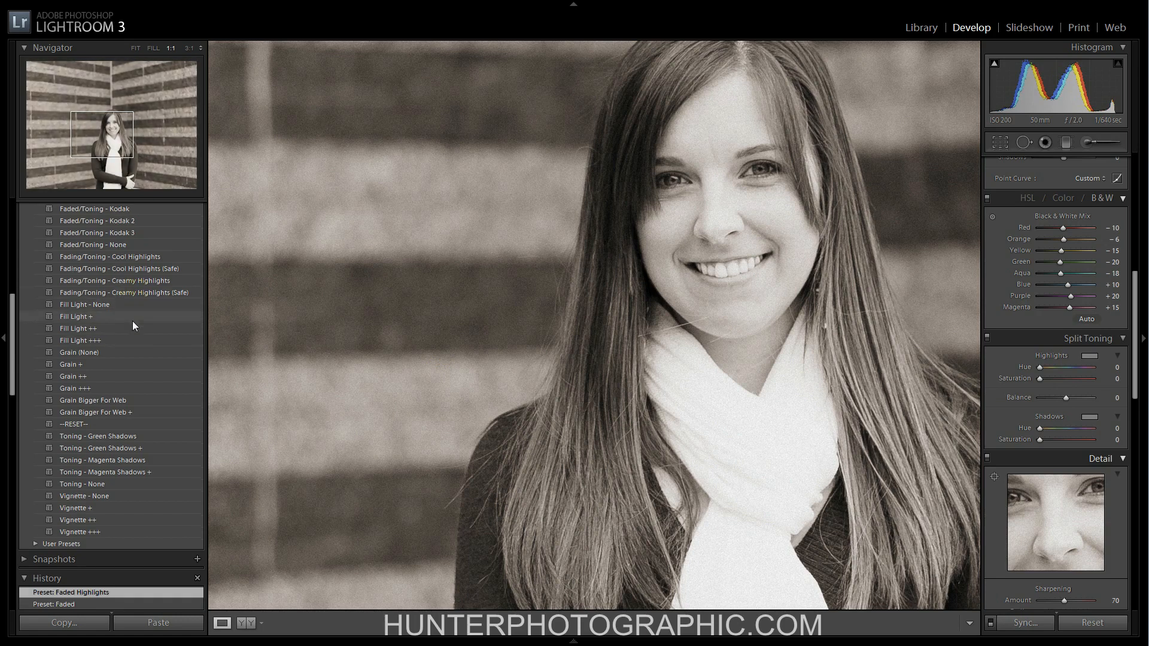
click(131, 340)
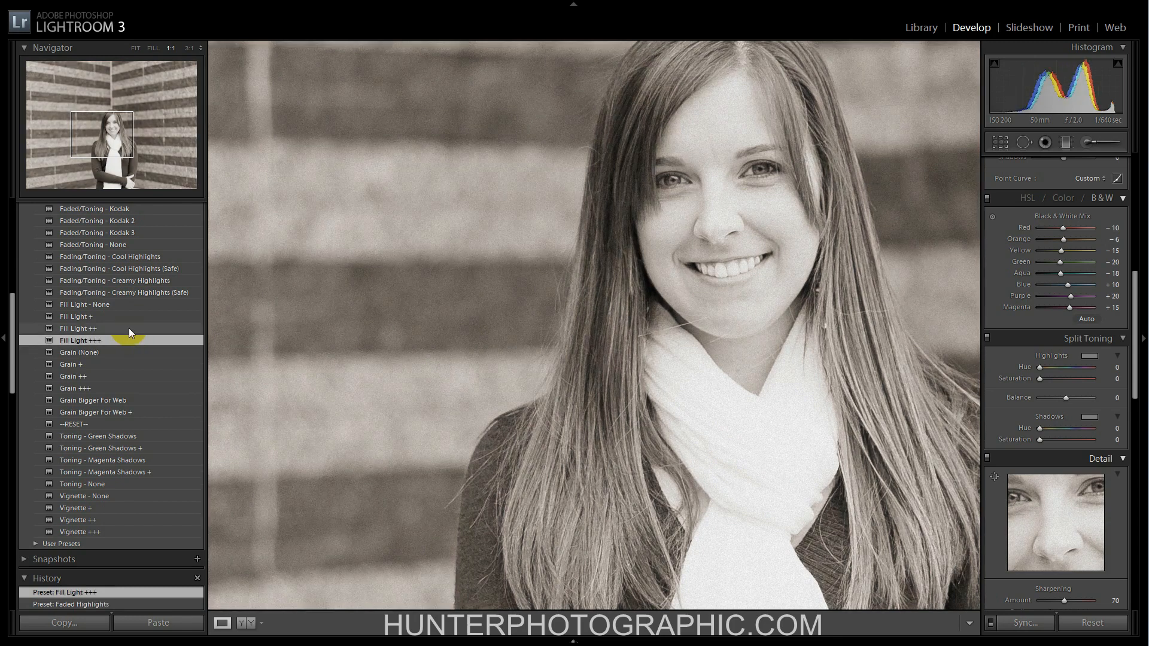
click(128, 328)
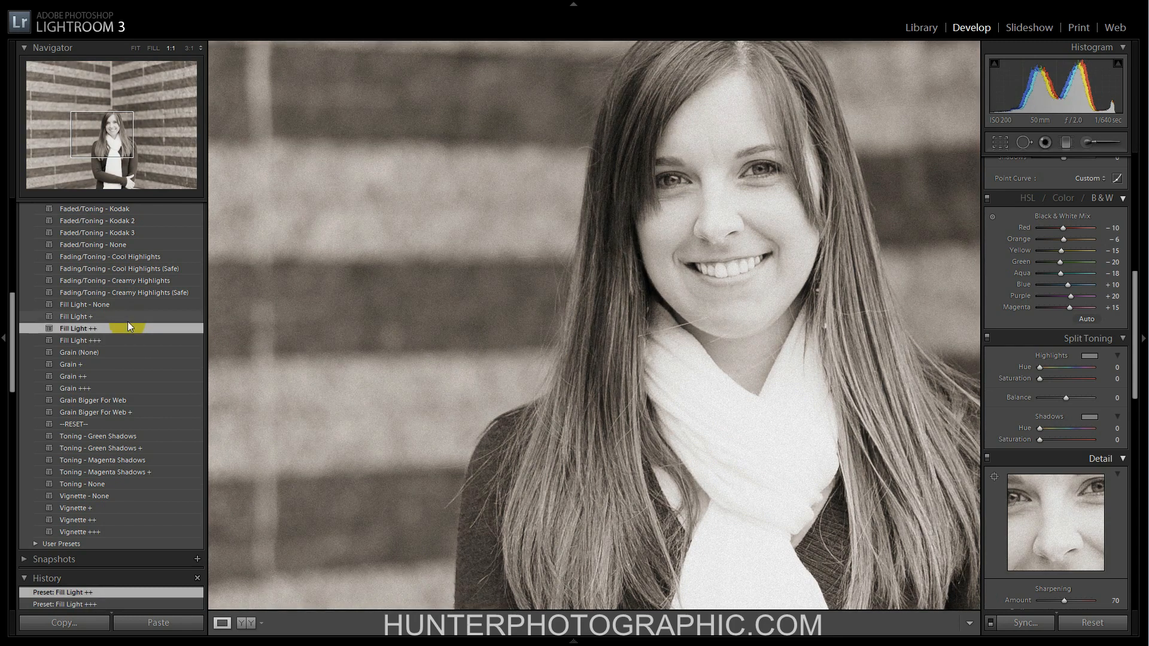
click(129, 316)
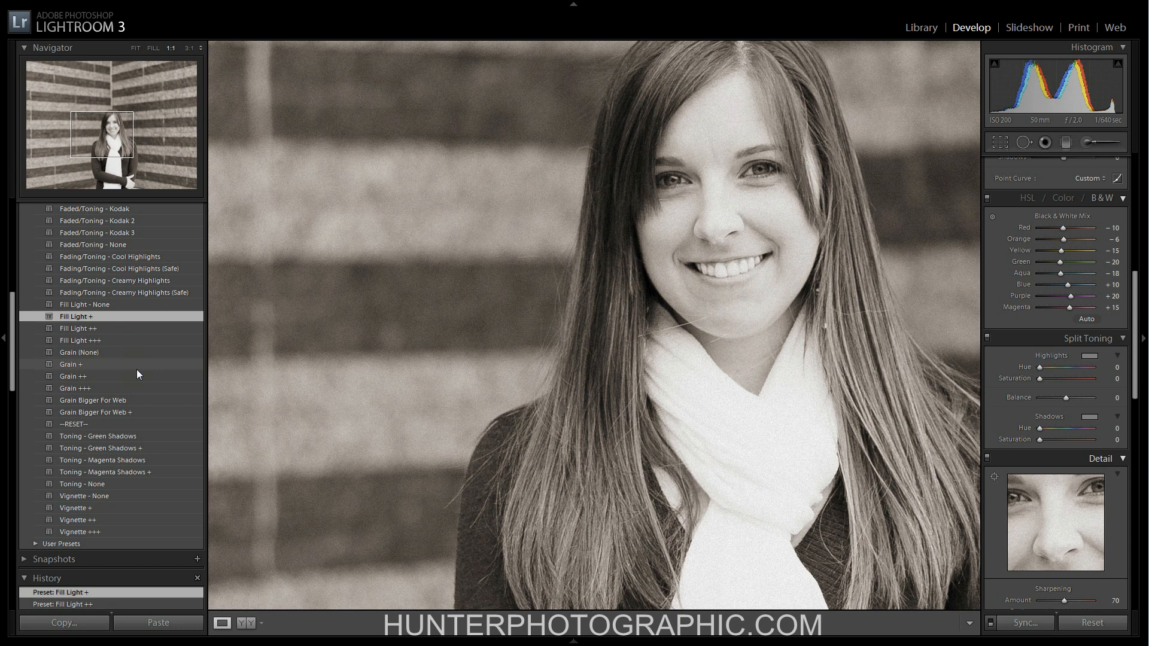
Compare the Grain (None), Grain +, Grain ++ and Grain +++ presets on the portrait, and settle on Grain +.
click(134, 352)
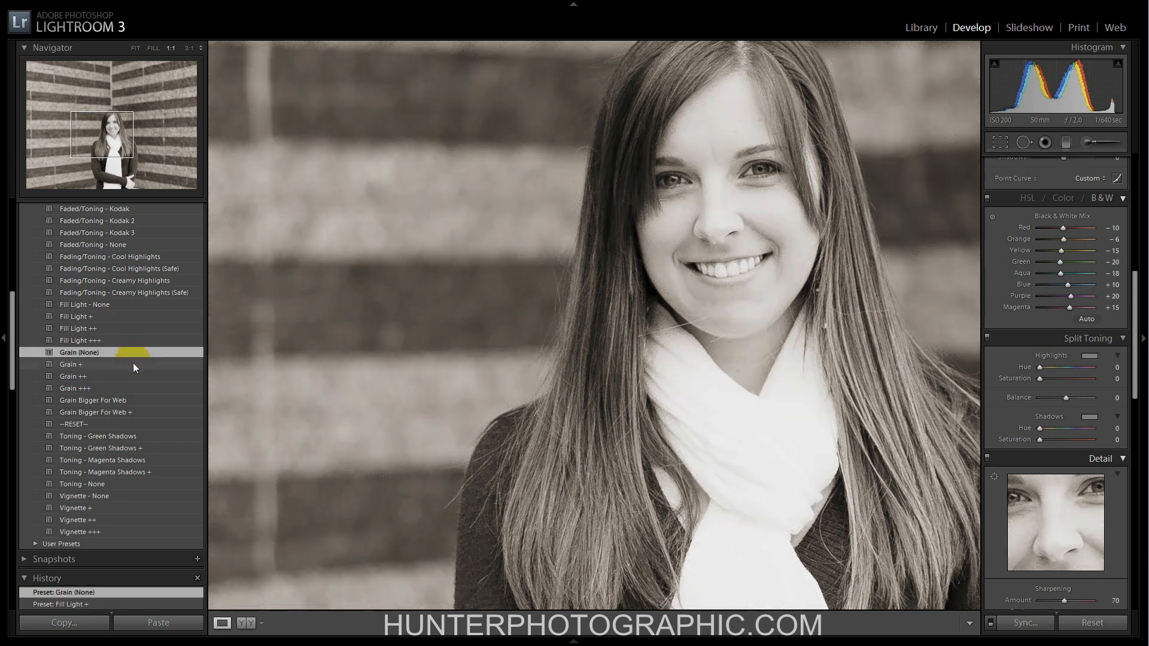
click(133, 364)
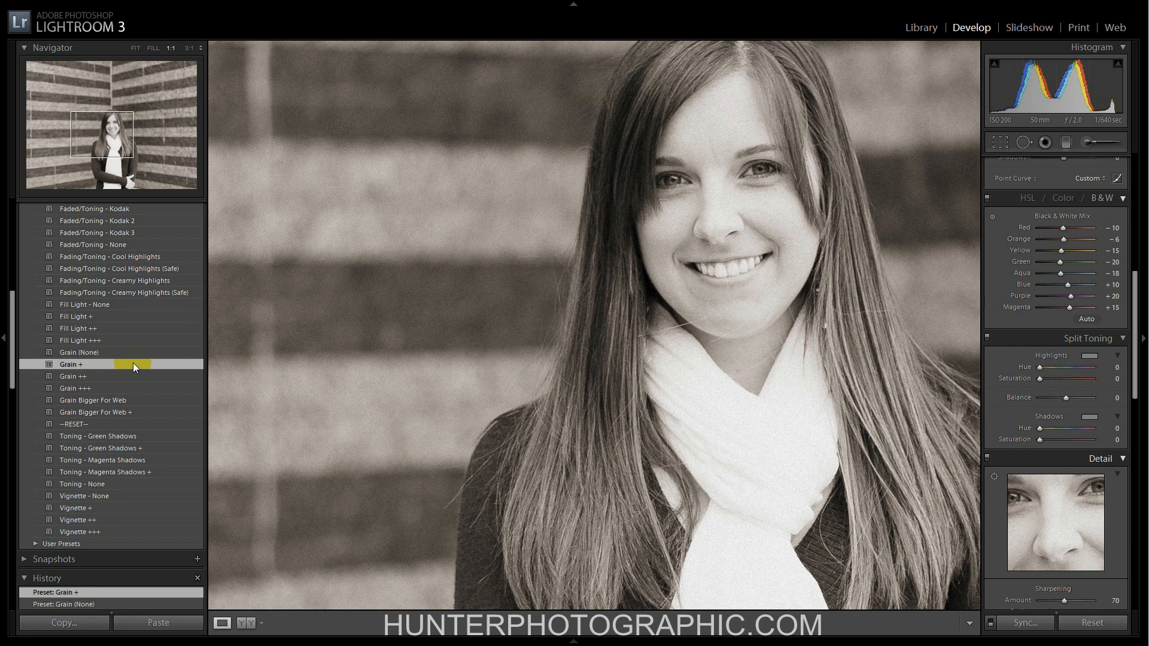
click(127, 375)
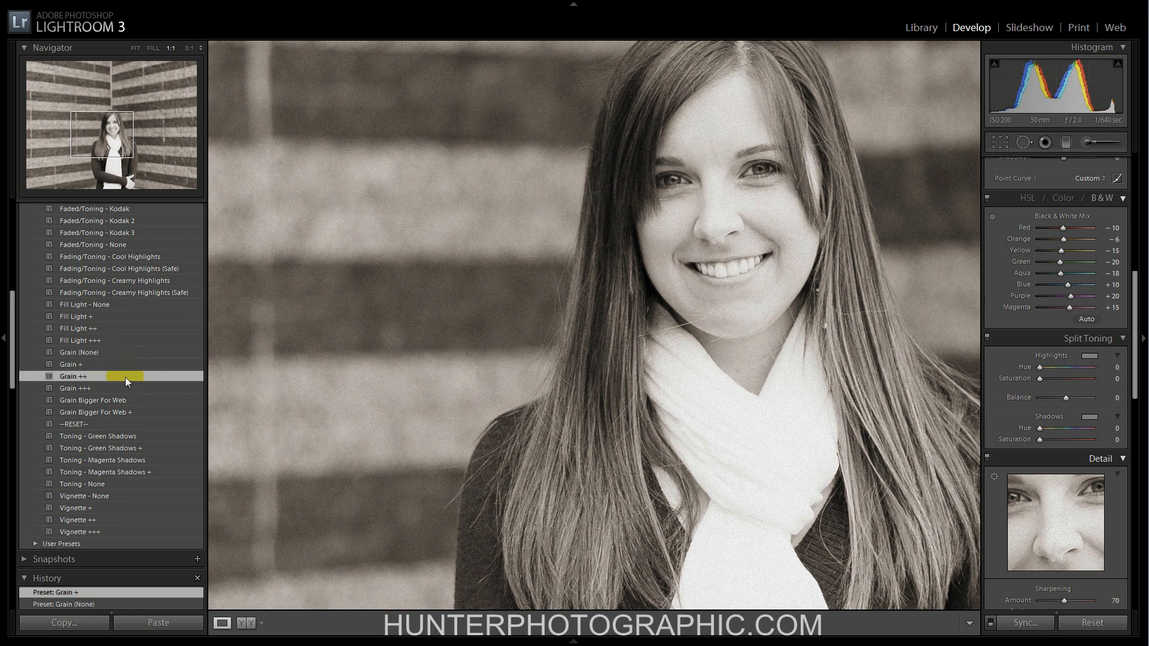
click(123, 385)
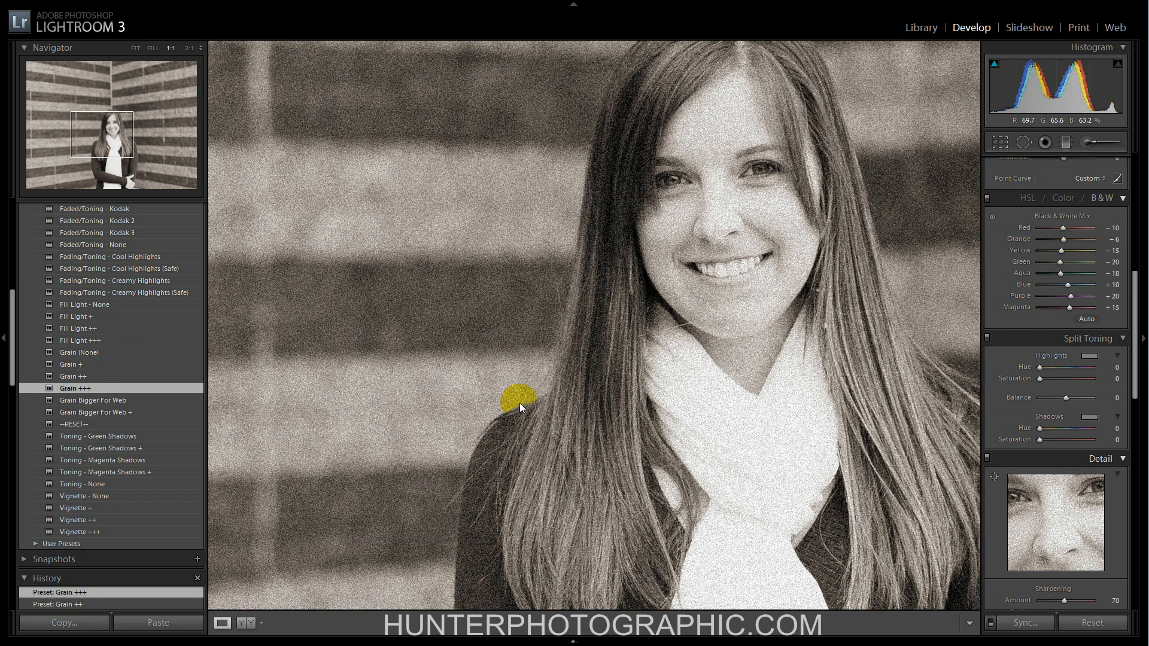
click(100, 365)
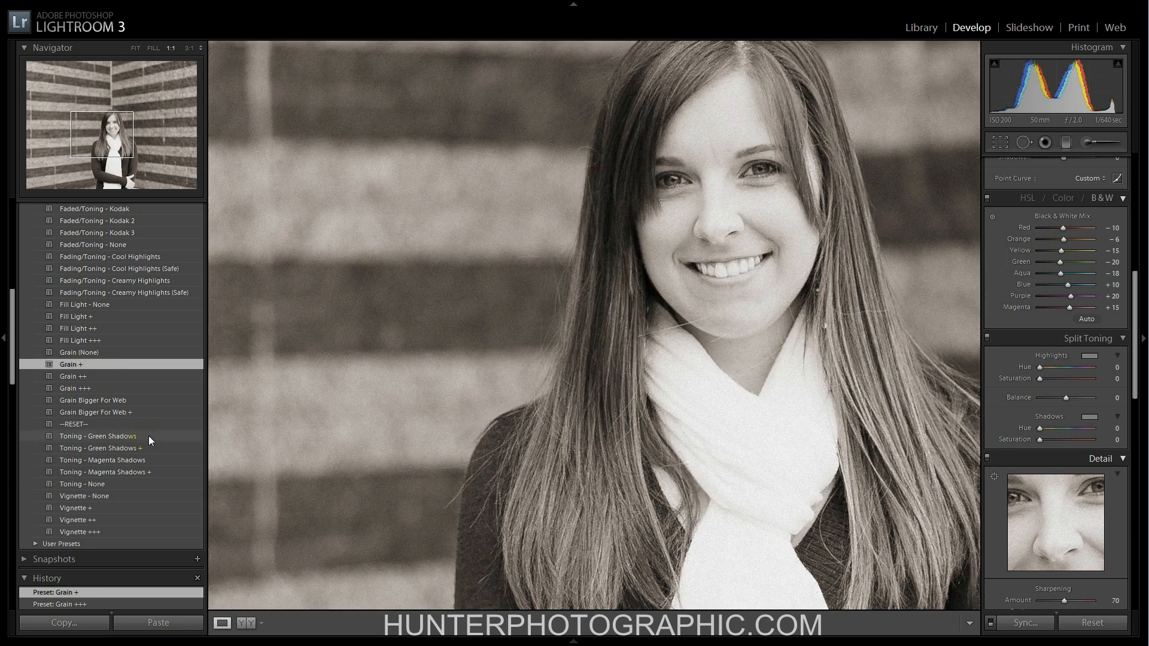
Return to the survey view of the three photos and select the portrait of the laughing woman sitting on the black car.
scroll(149, 441, down, 1)
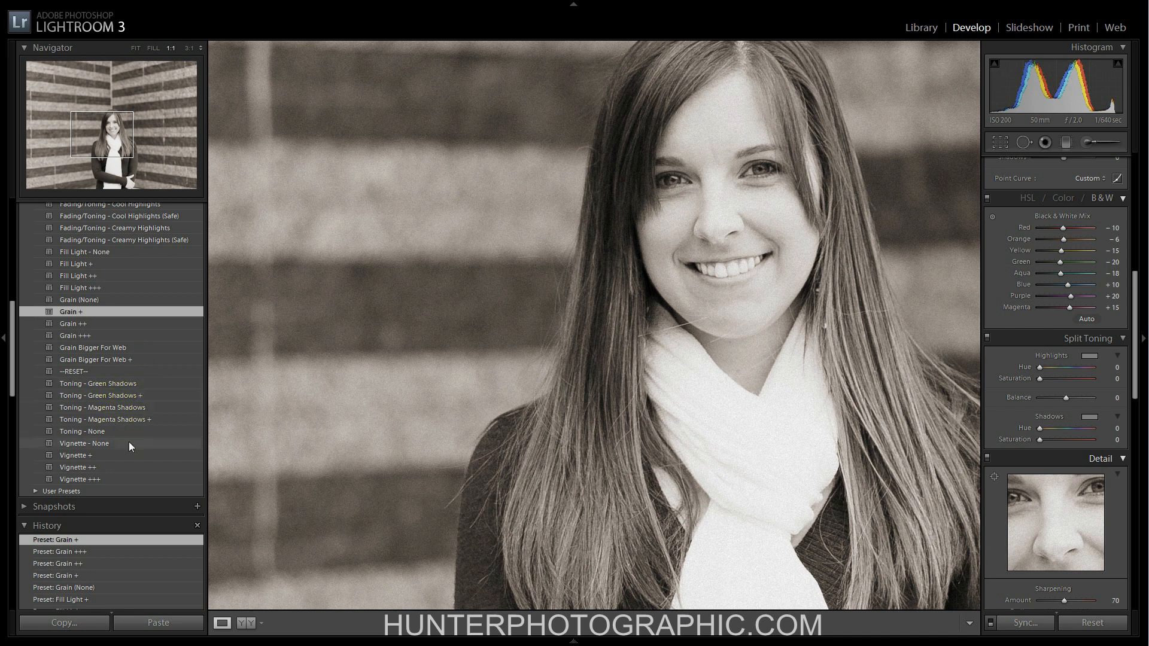
scroll(128, 442, down, 4)
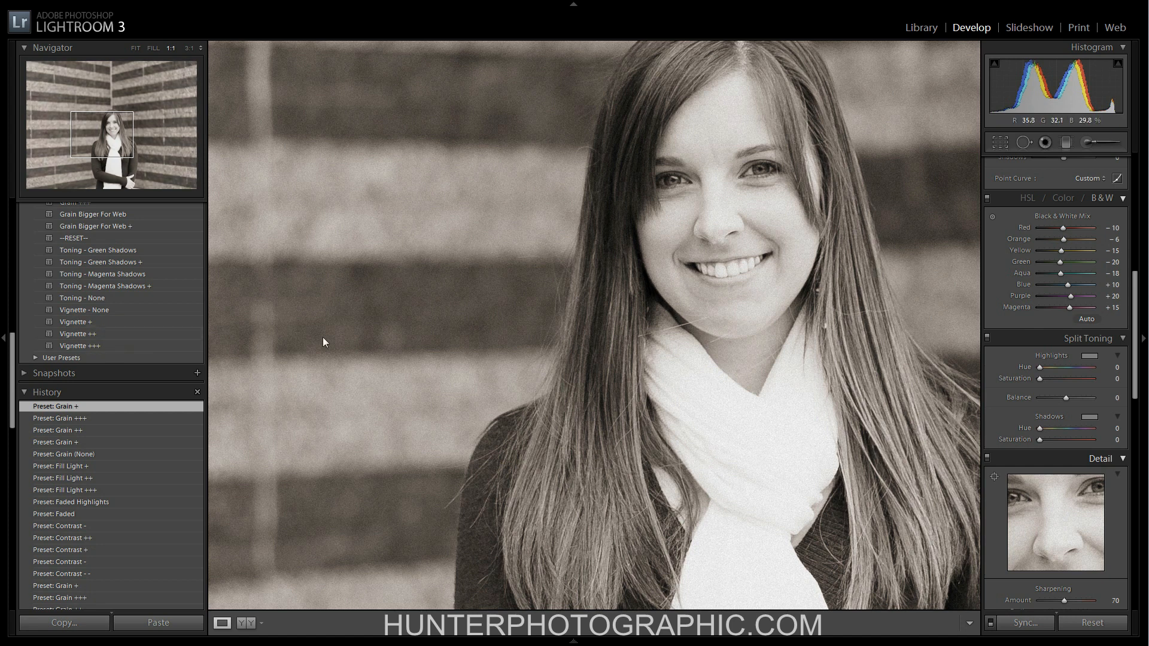
key(n)
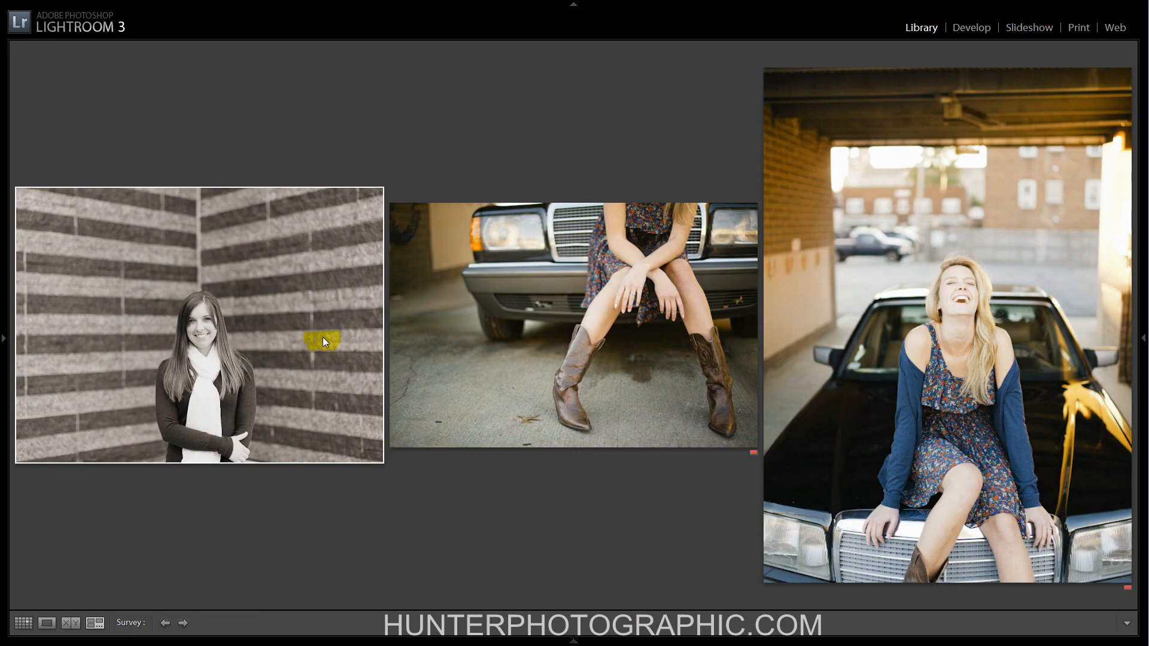
mouse_move(322, 341)
click(990, 425)
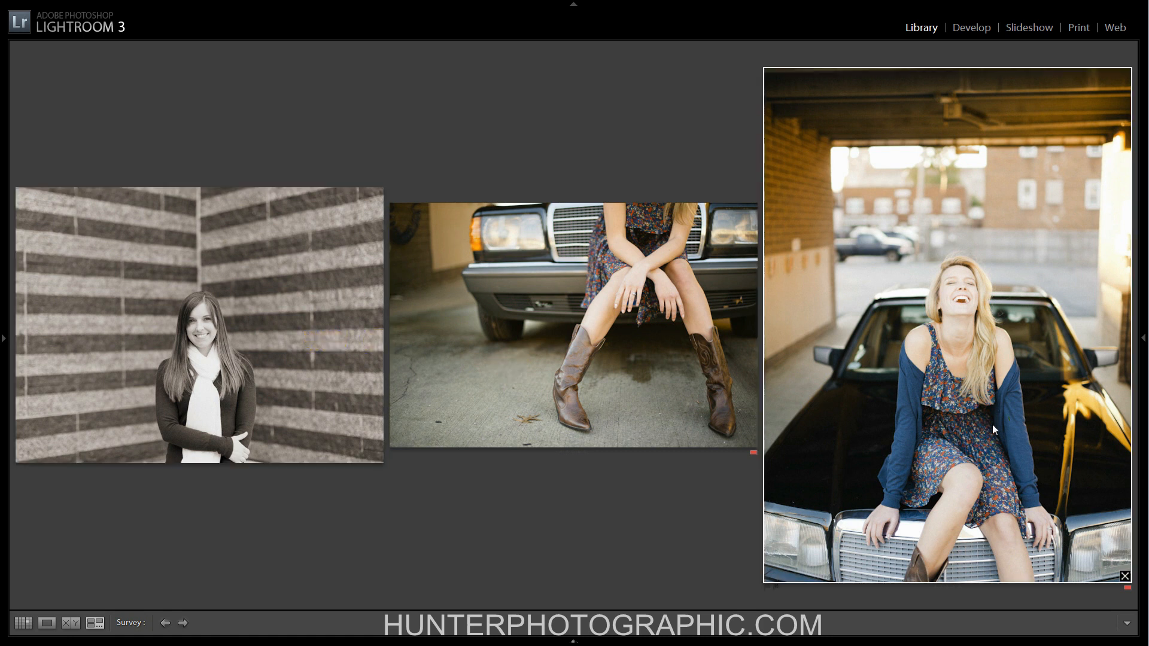